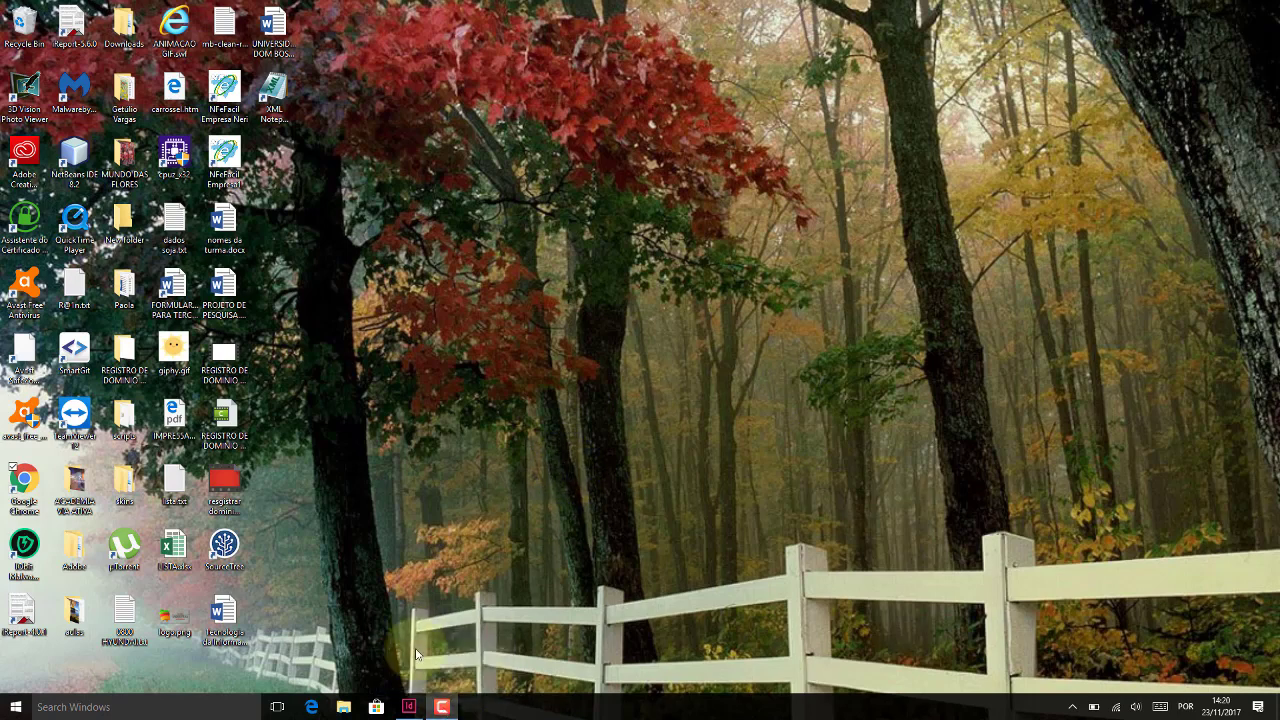
Open Google Chrome, search the web for "ADOBE" and go to the Adobe Brasil website.
{"action": "mouse_move", "coordinate": [408, 709]}
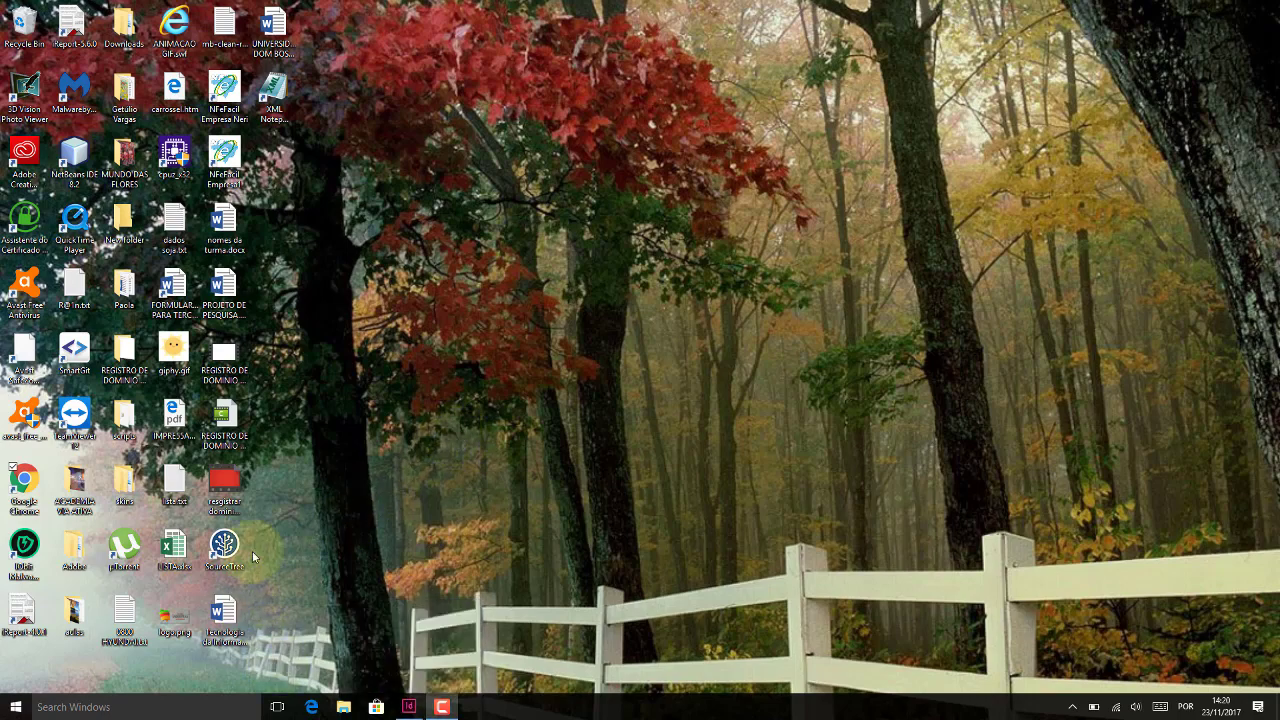
{"action": "double_click", "coordinate": [22, 480]}
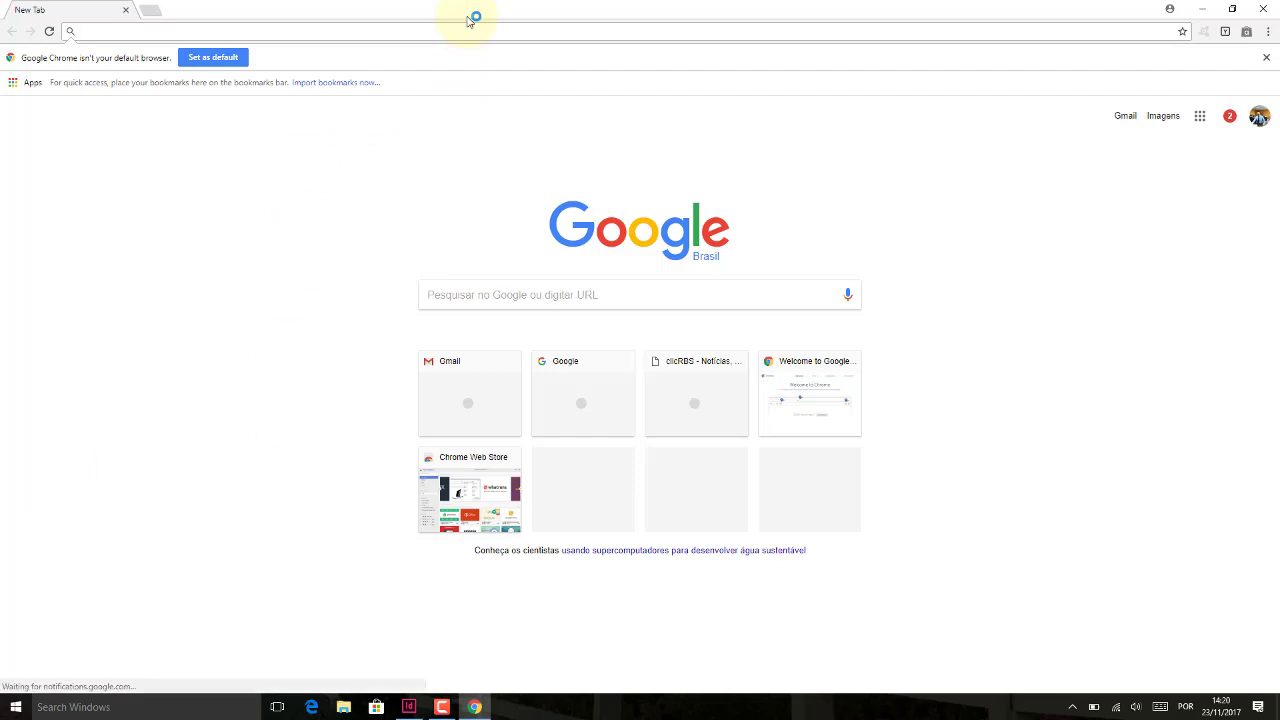
{"action": "type", "text": "ADOBE"}
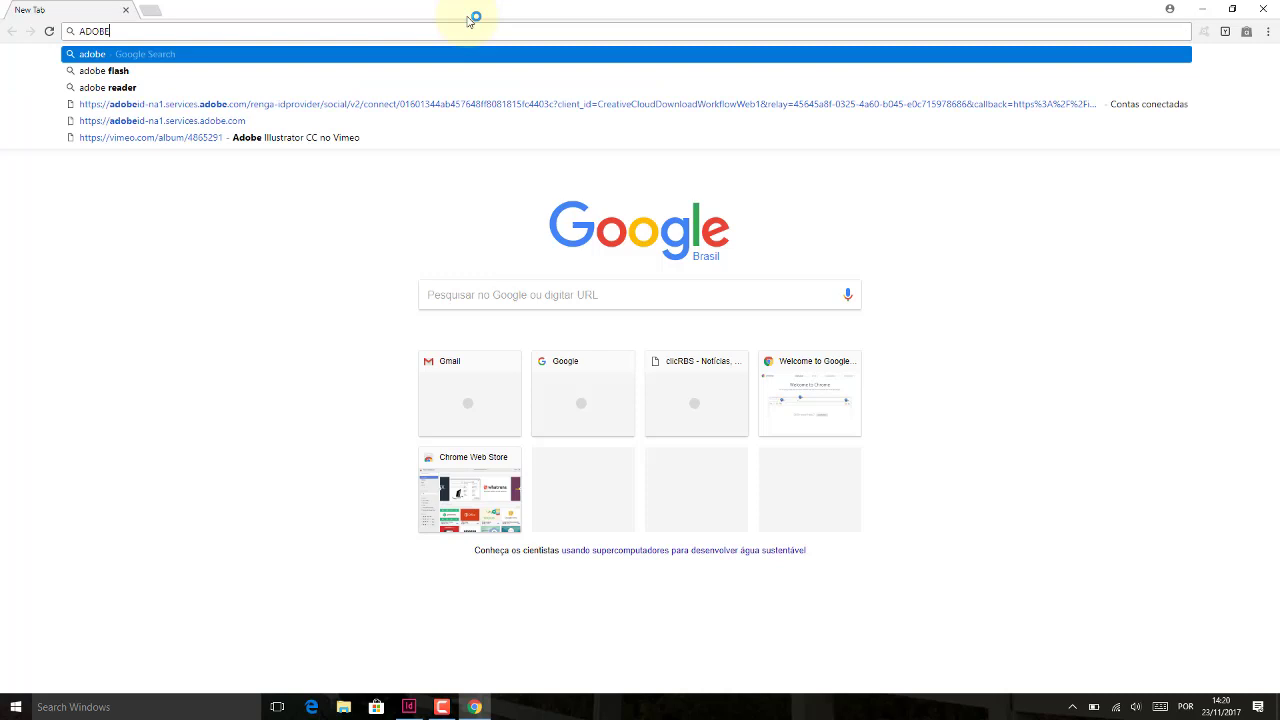
{"action": "key", "text": "Return"}
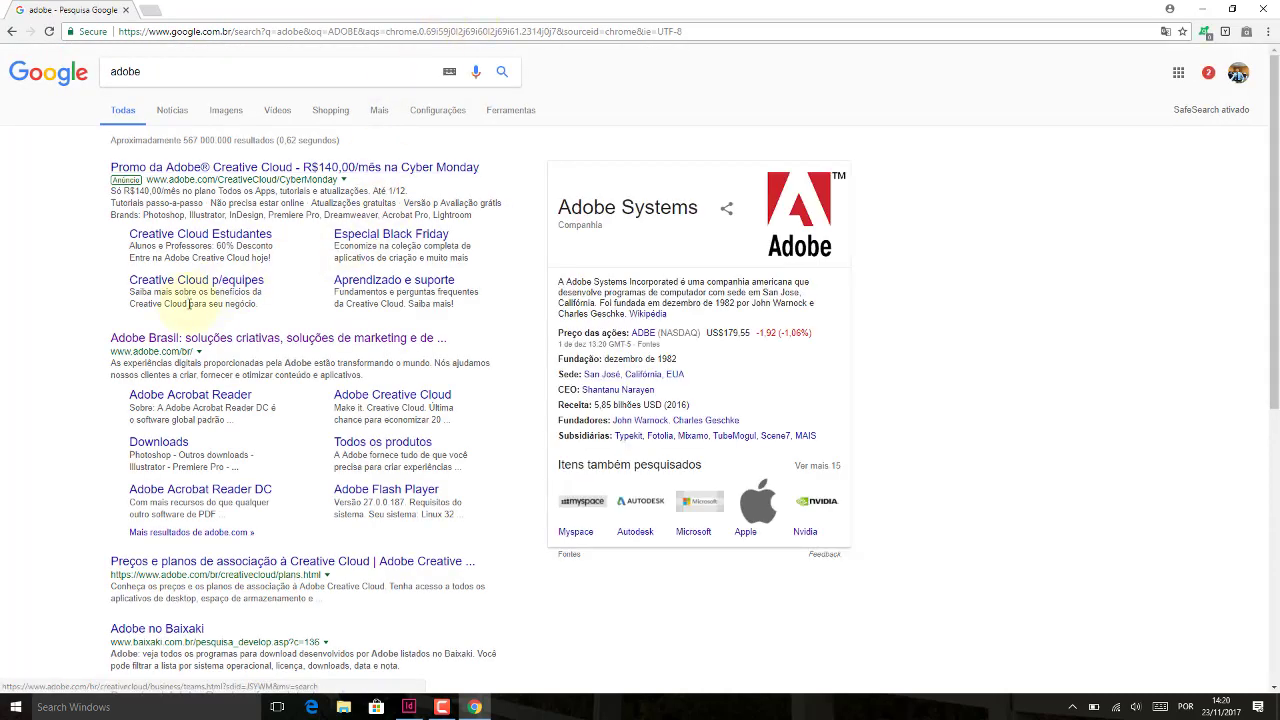
{"action": "left_click", "coordinate": [148, 340]}
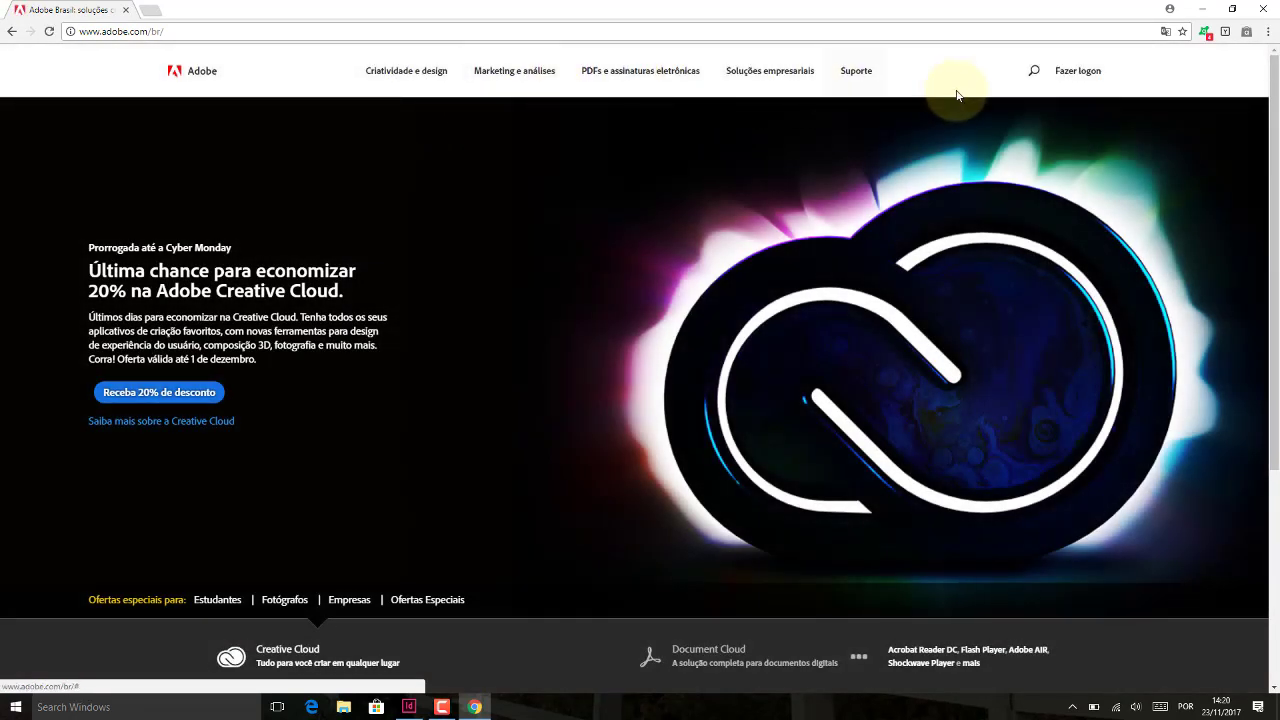
Search the Adobe site for "ADOBE INDESIGN" and open the InDesign CC purchase and free trial page.
{"action": "left_click", "coordinate": [1035, 74]}
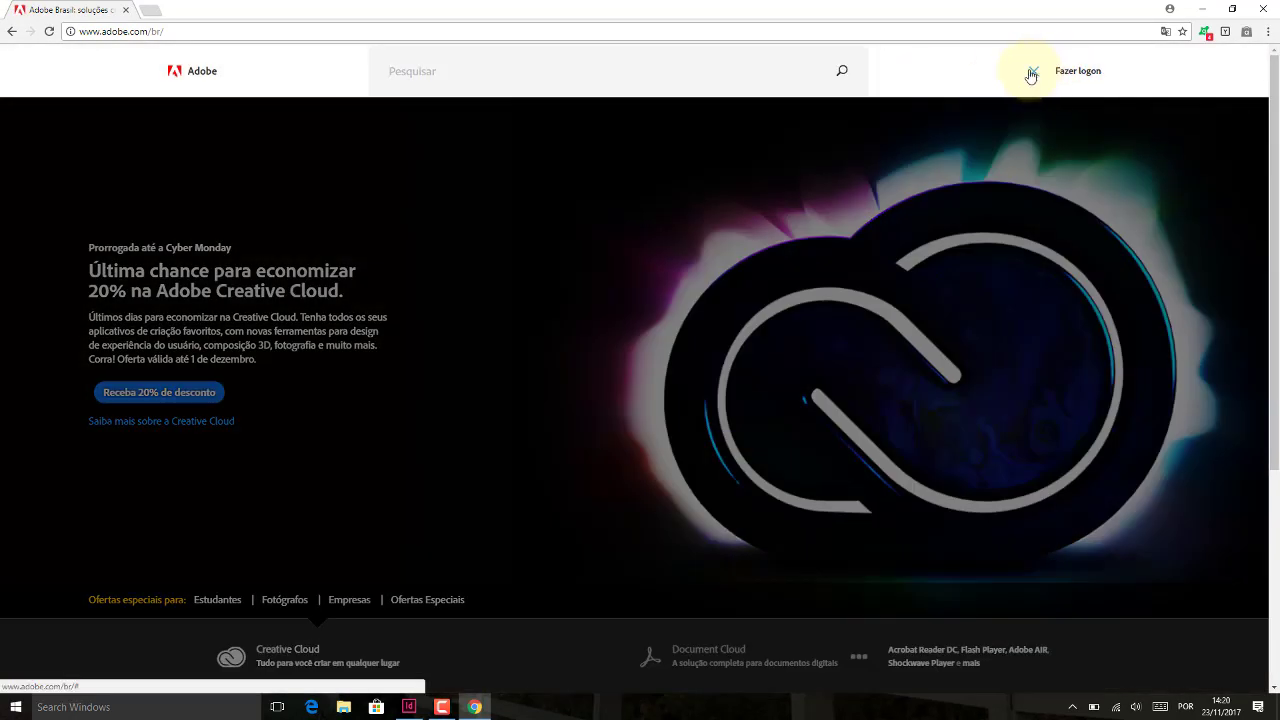
{"action": "type", "text": "ADOBE INDESIGN"}
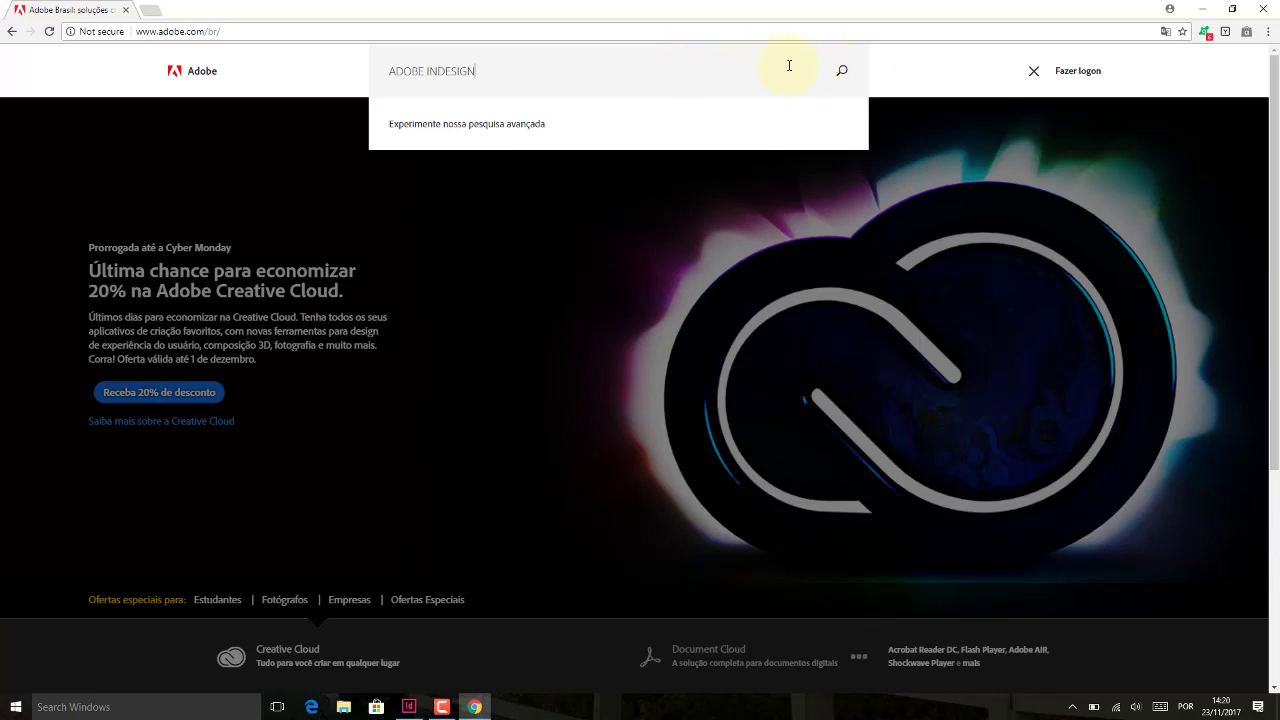
{"action": "key", "text": "Return"}
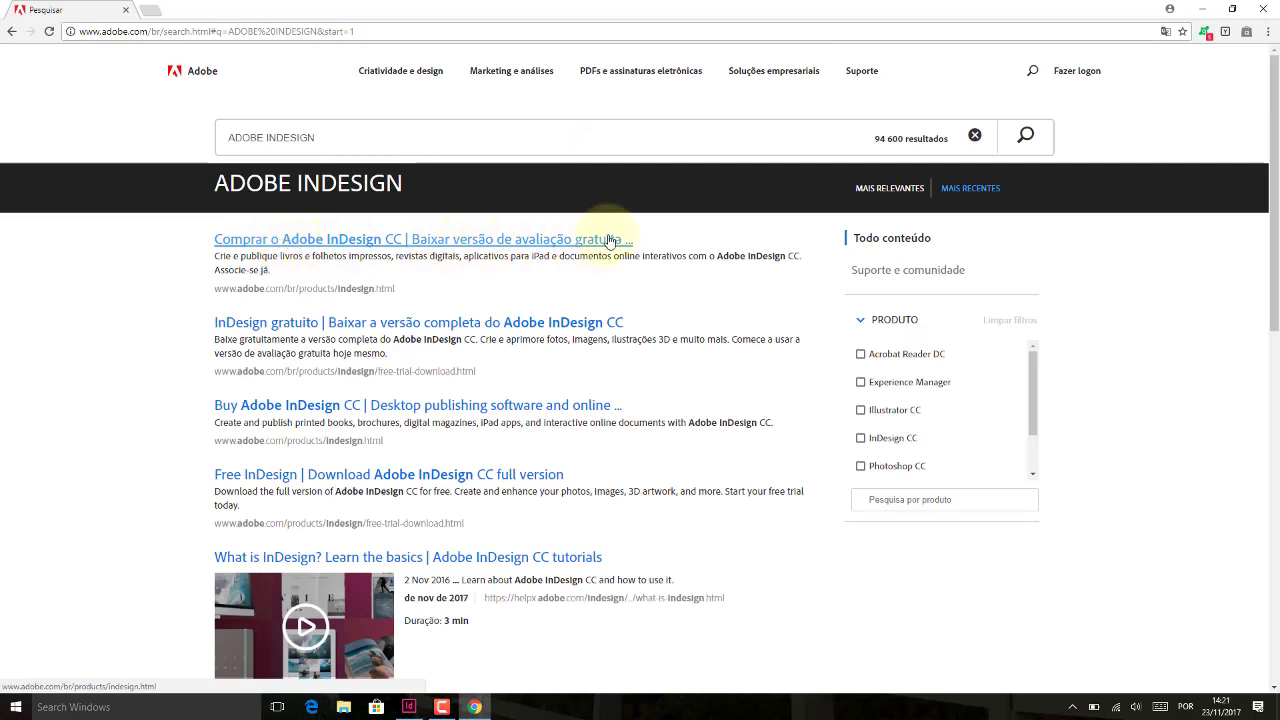
{"action": "left_click", "coordinate": [535, 244]}
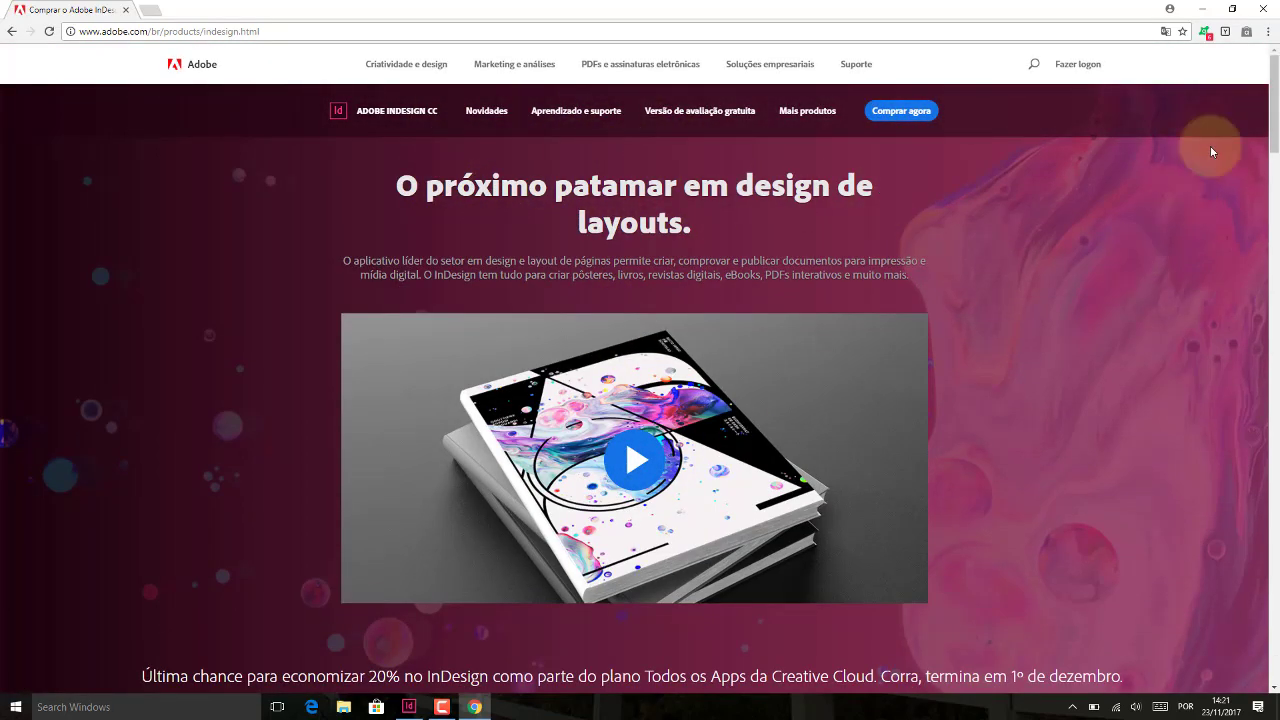
Request the free trial version of InDesign CC and sign in with a Facebook account.
{"action": "mouse_move", "coordinate": [1275, 105]}
{"action": "left_mouse_down"}
{"action": "mouse_move", "coordinate": [1276, 320]}
{"action": "mouse_move", "coordinate": [1274, 85]}
{"action": "left_mouse_up"}
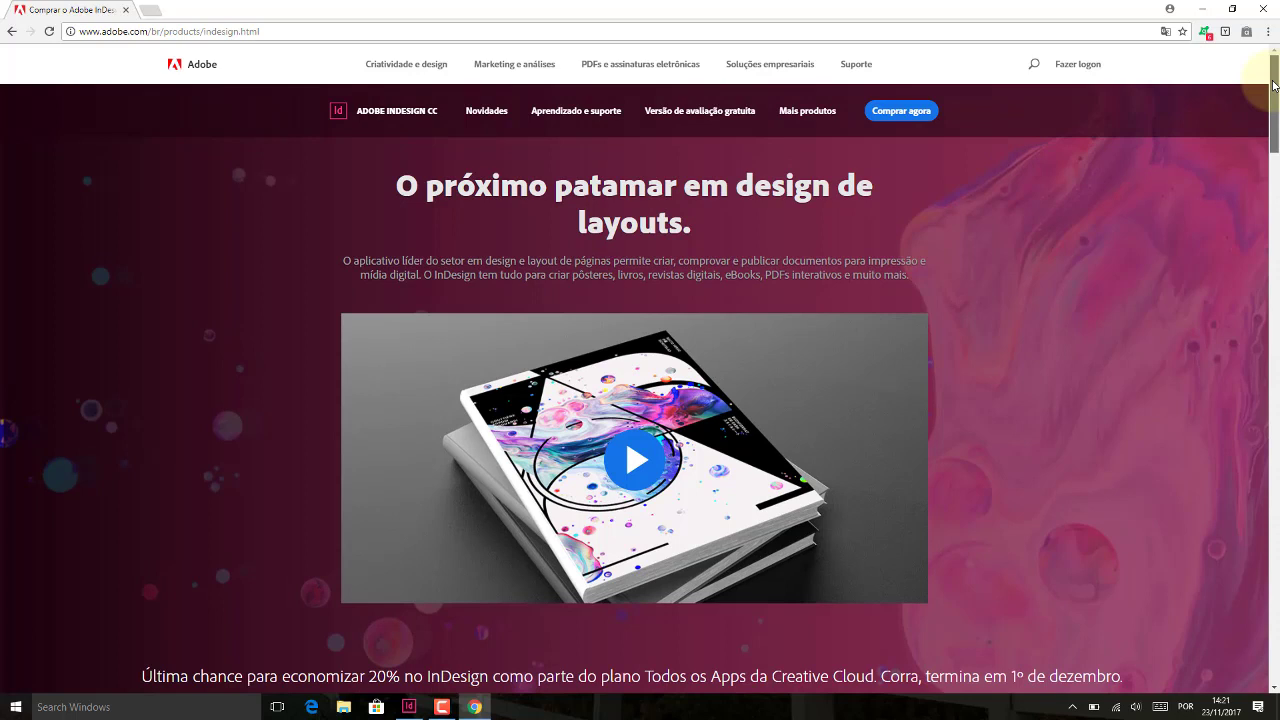
{"action": "left_click", "coordinate": [699, 118]}
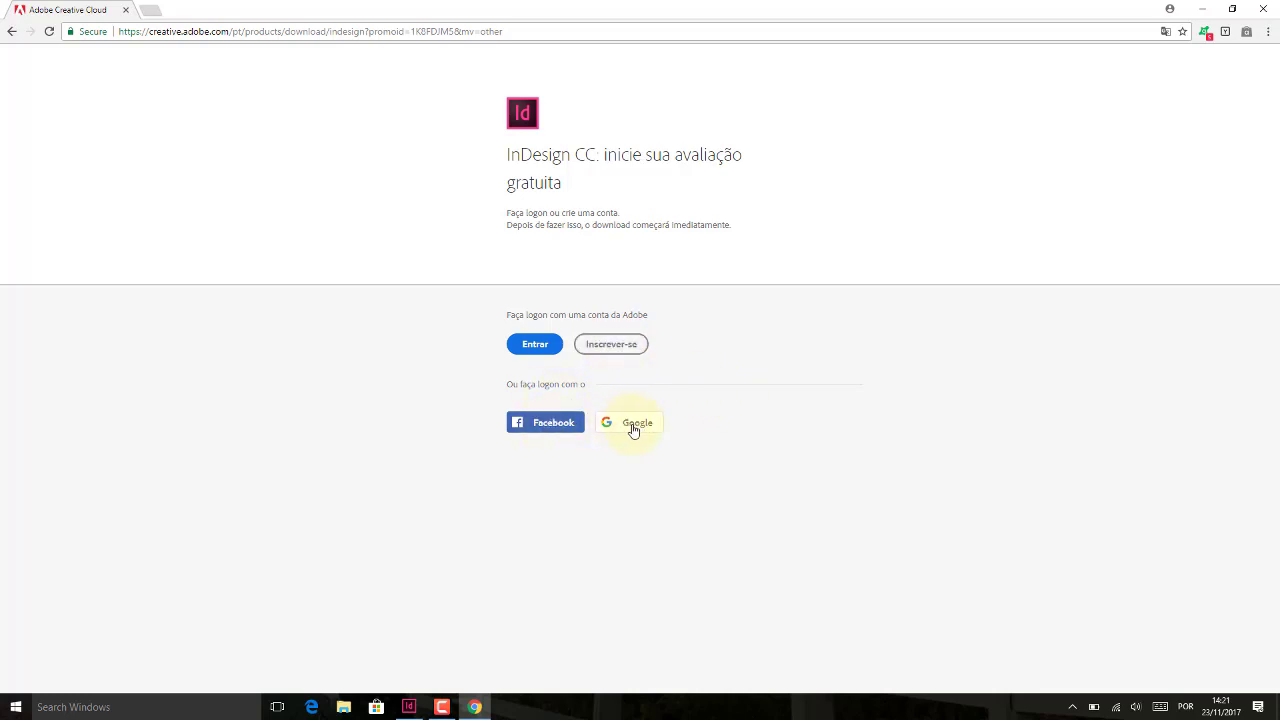
{"action": "left_click", "coordinate": [553, 423]}
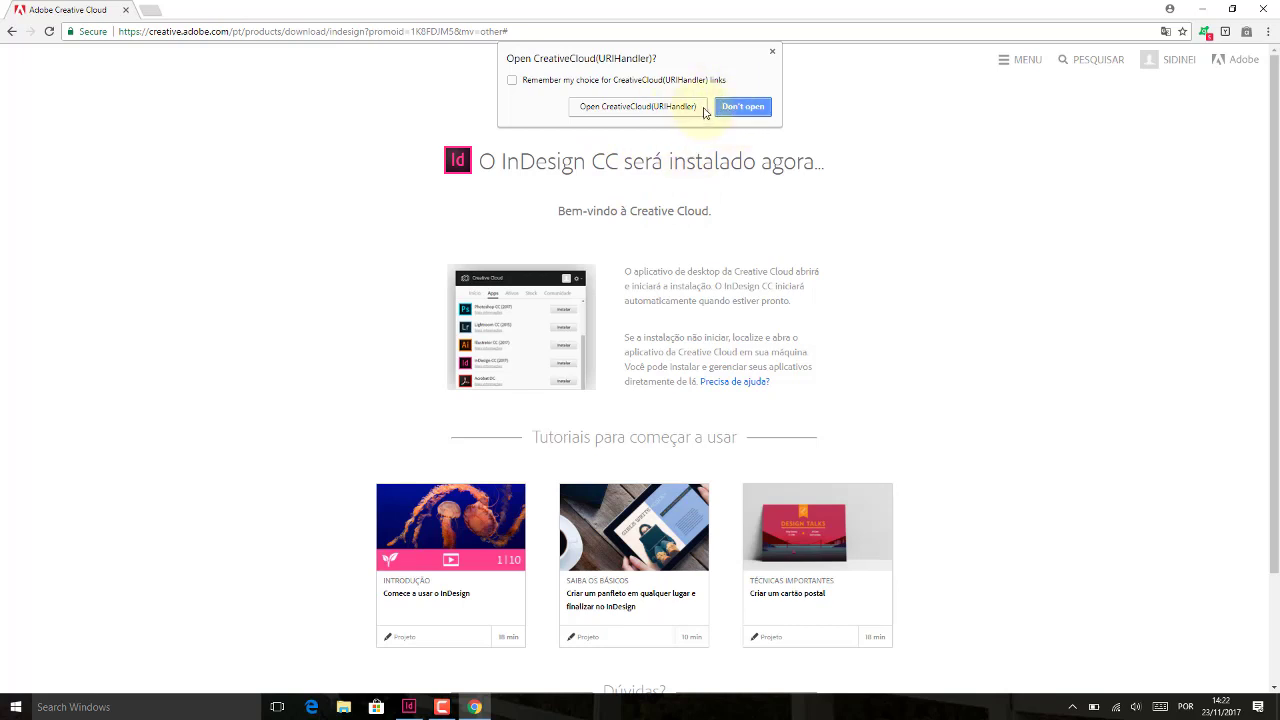
Dismiss the request to open Creative Cloud, close the browser and switch to Adobe InDesign.
{"action": "left_click", "coordinate": [773, 52]}
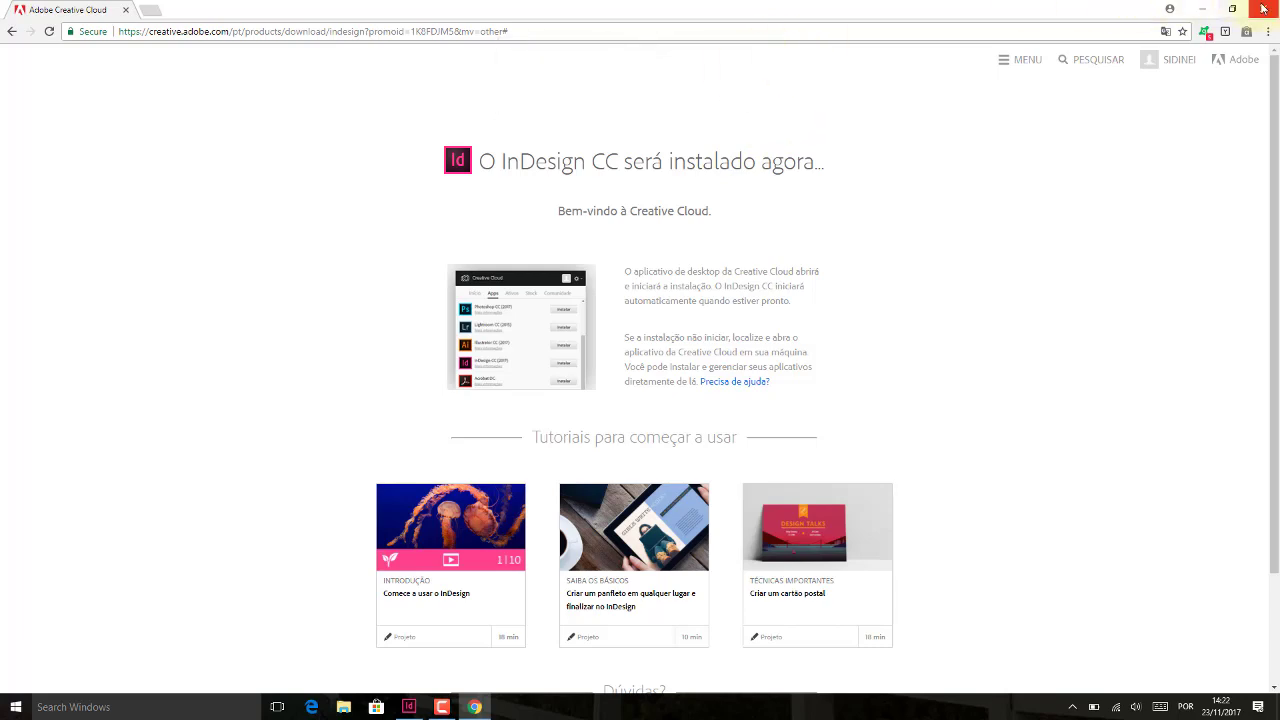
{"action": "left_click", "coordinate": [1263, 9]}
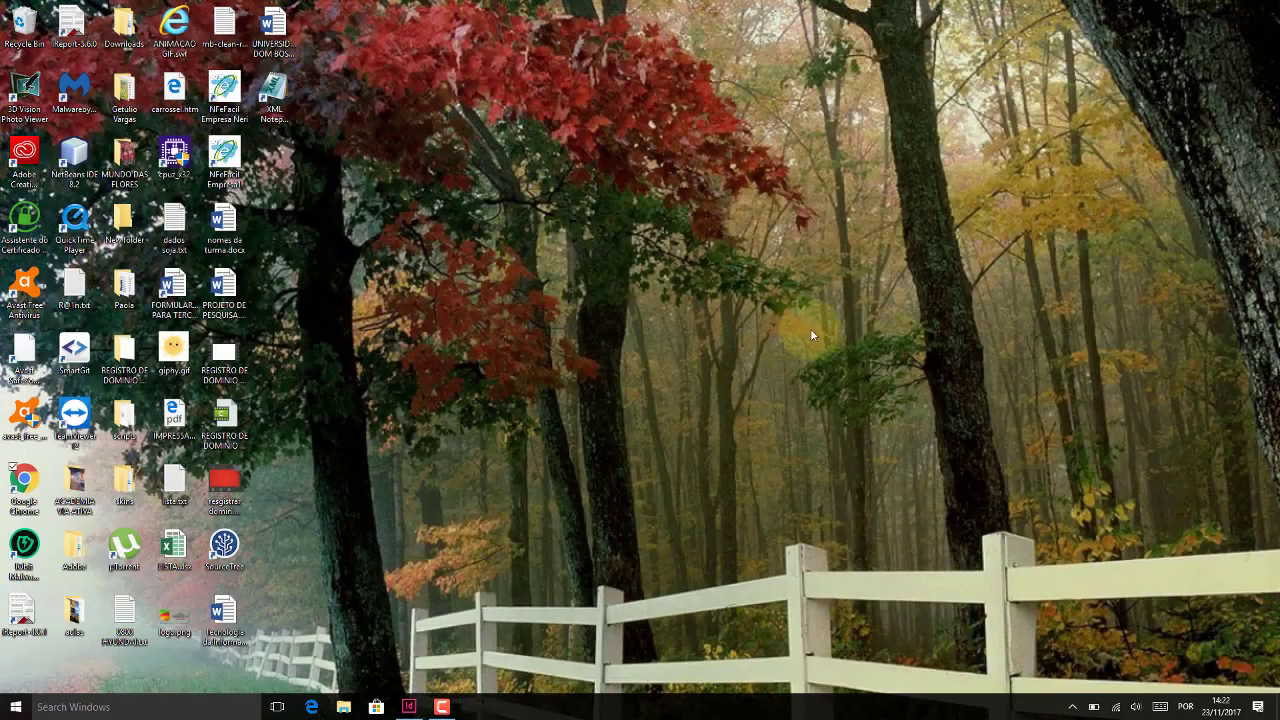
{"action": "left_click", "coordinate": [409, 707]}
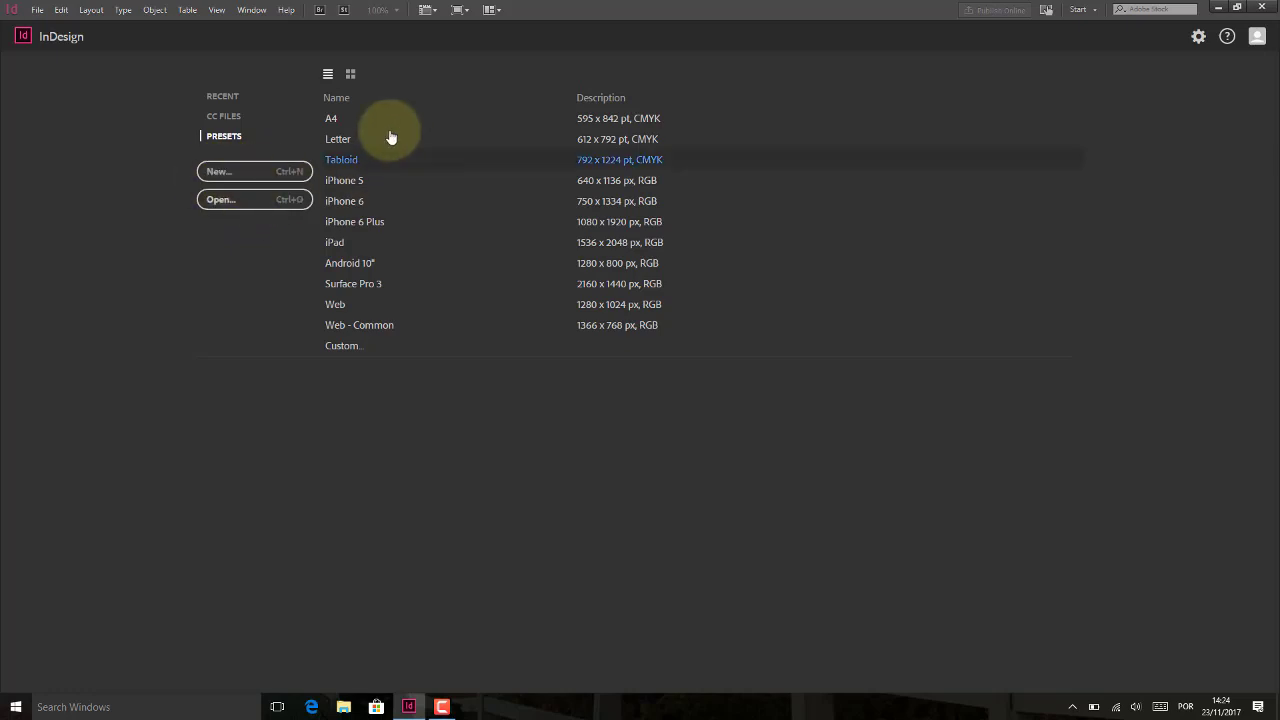
Start a new document and check the available document presets, keeping [Default].
{"action": "left_click", "coordinate": [228, 178]}
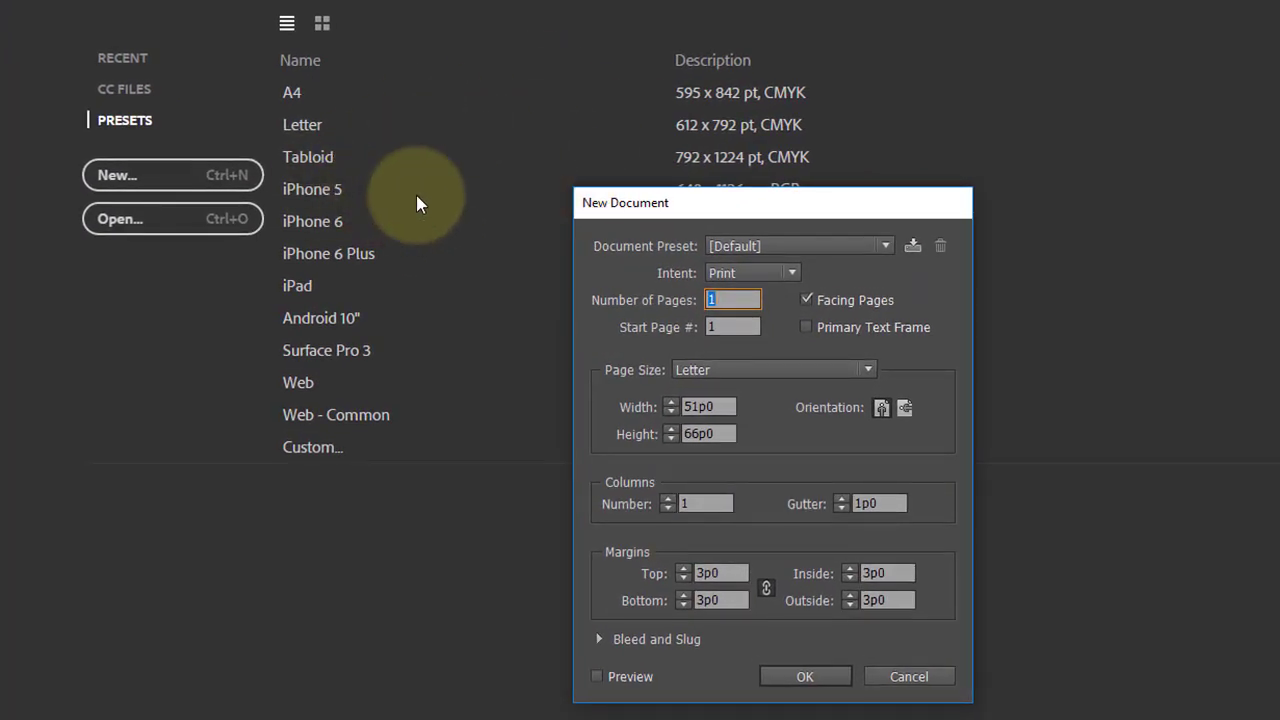
{"action": "left_click_drag", "start_coordinate": [731, 208], "coordinate": [581, 84]}
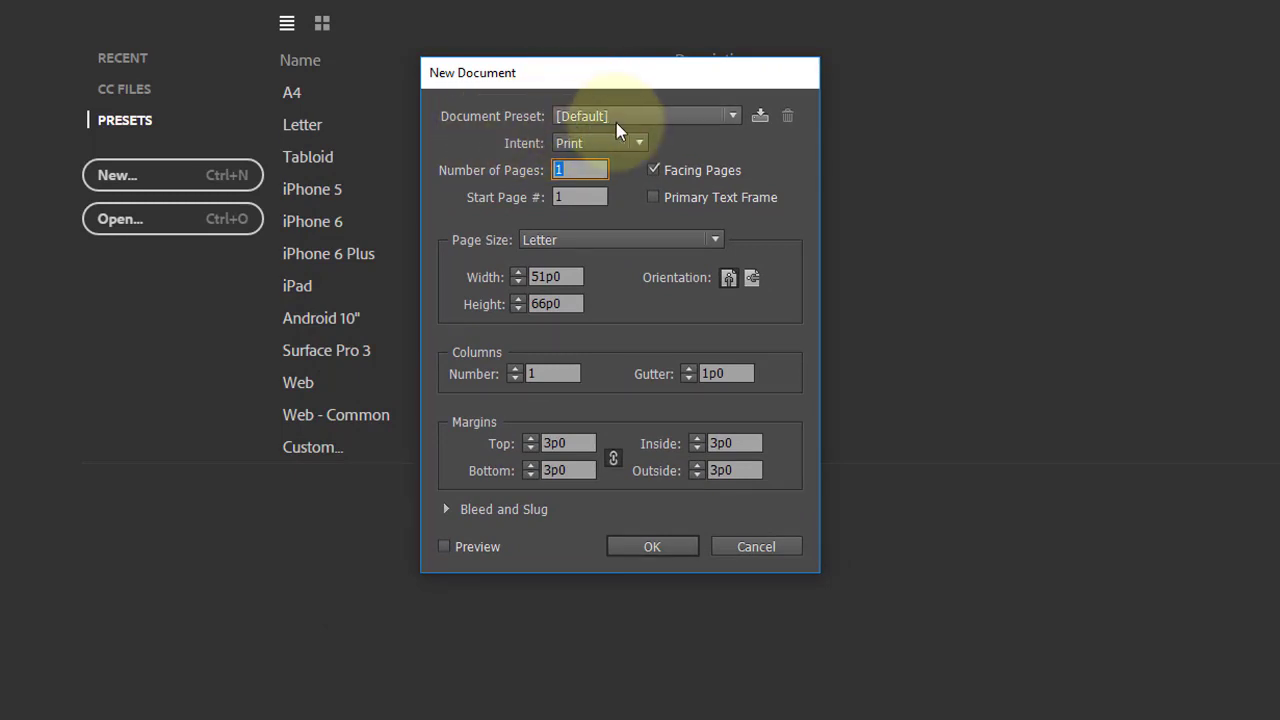
{"action": "left_click", "coordinate": [671, 117]}
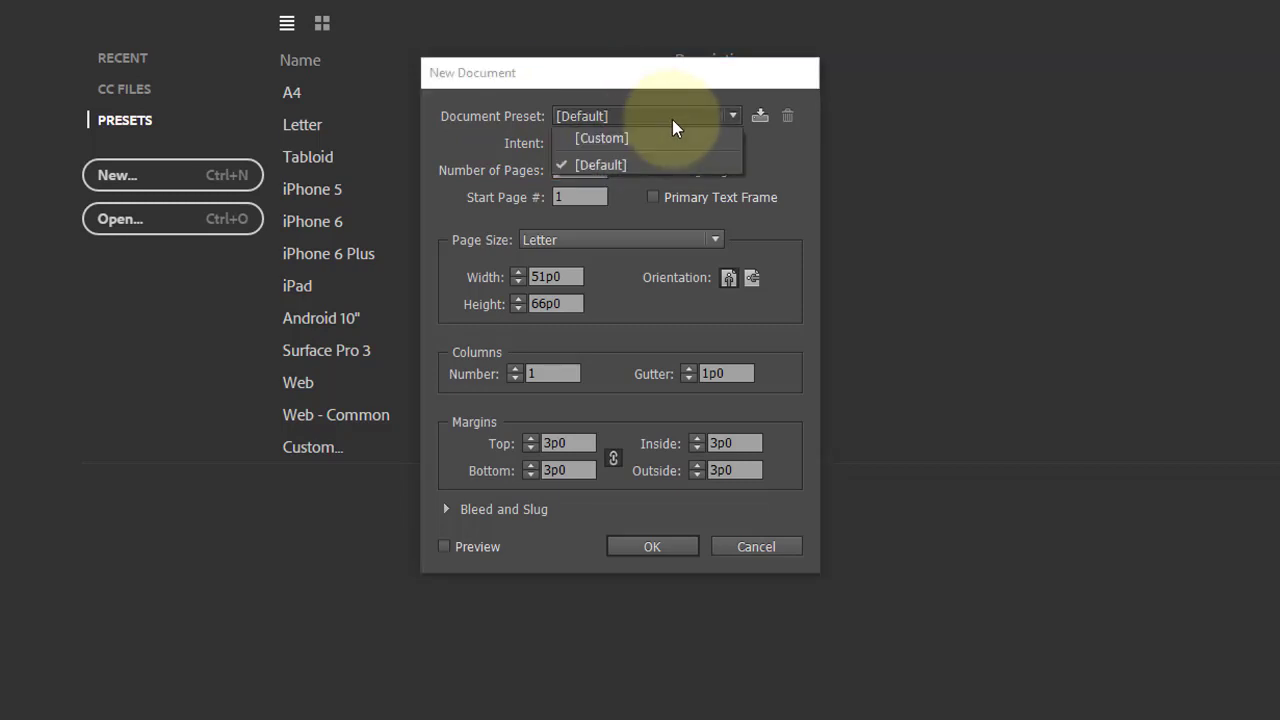
{"action": "left_click", "coordinate": [672, 119]}
Try the Web and Mobile intents for the new document, then return the intent to Print.
{"action": "left_click", "coordinate": [640, 145]}
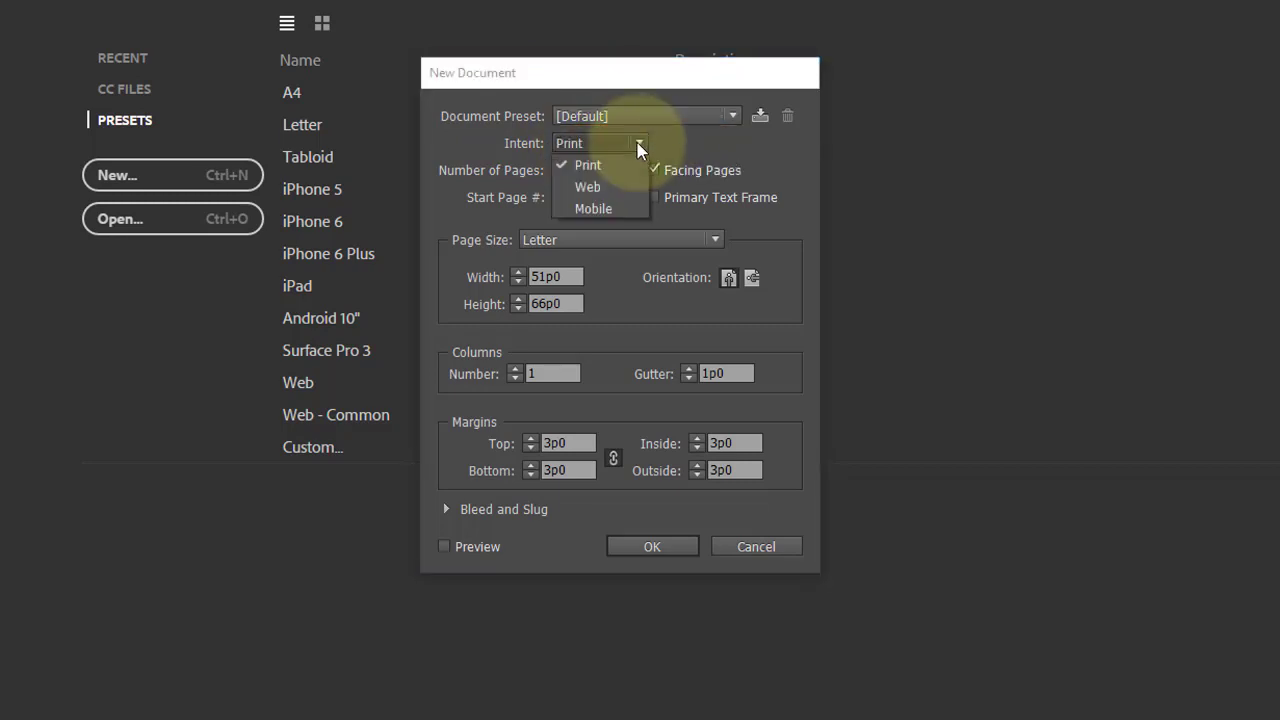
{"action": "left_click", "coordinate": [619, 183]}
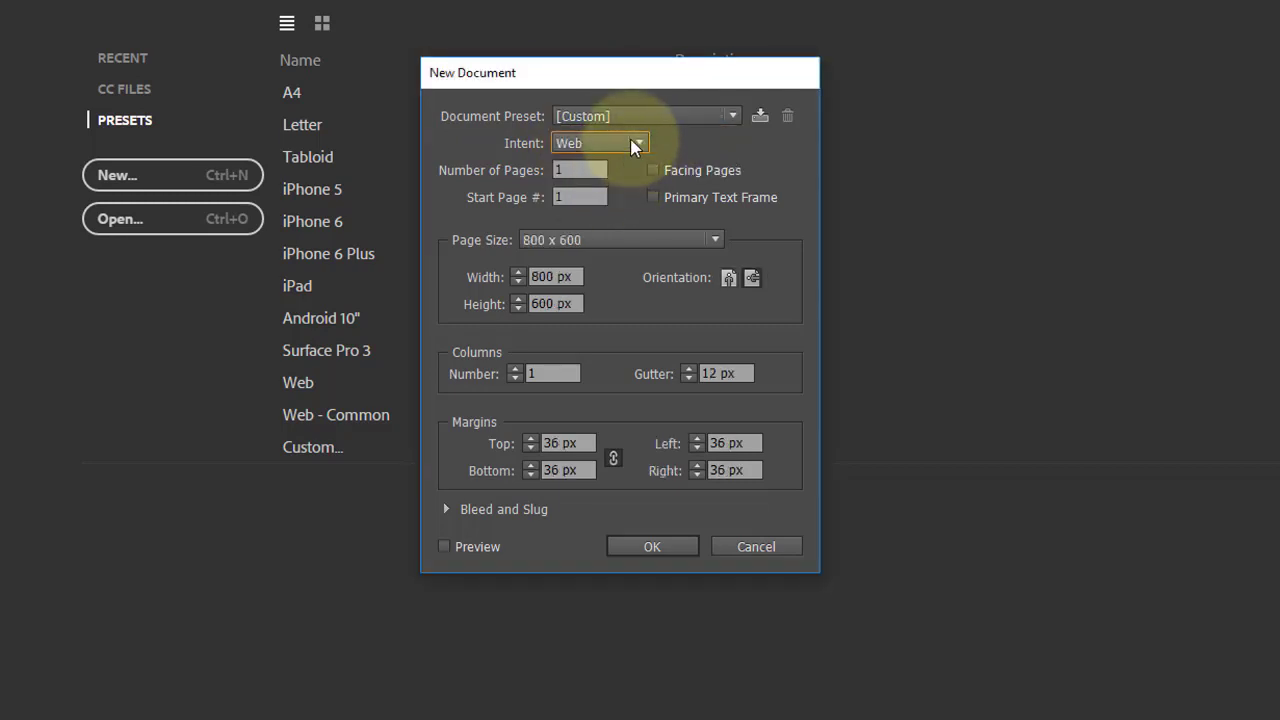
{"action": "left_click", "coordinate": [634, 144]}
{"action": "left_click", "coordinate": [600, 203]}
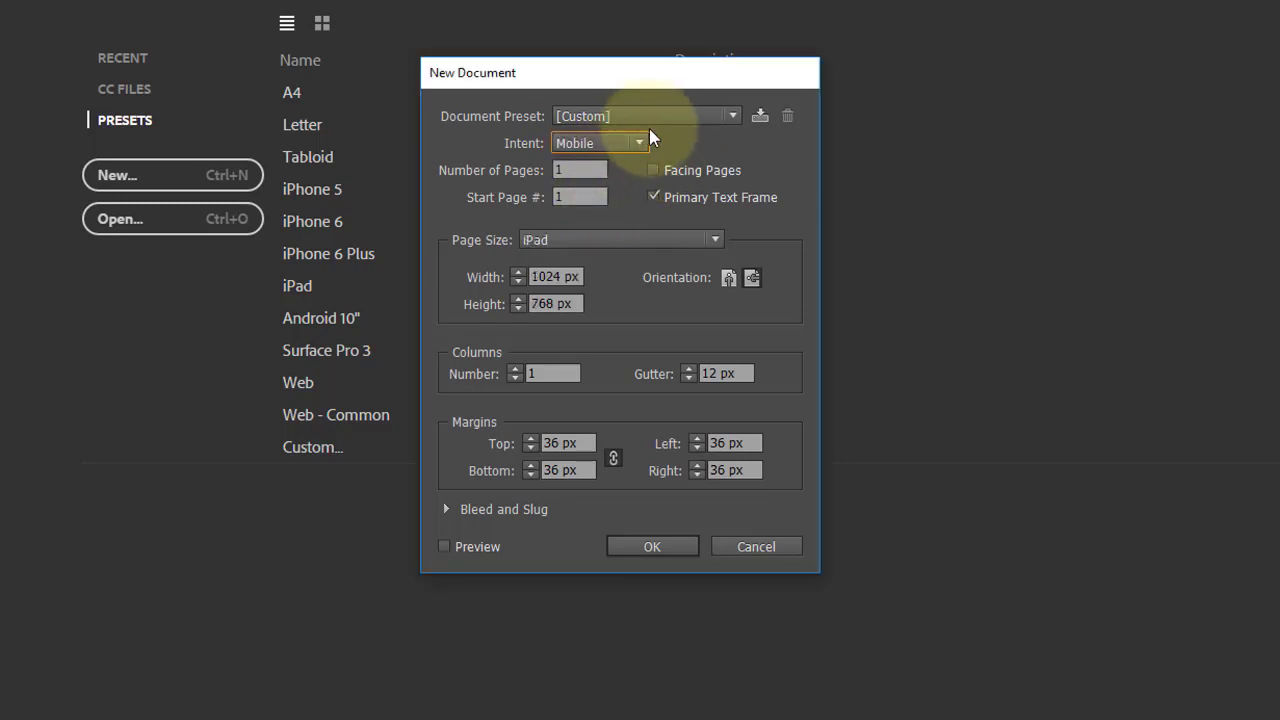
{"action": "left_click", "coordinate": [640, 146]}
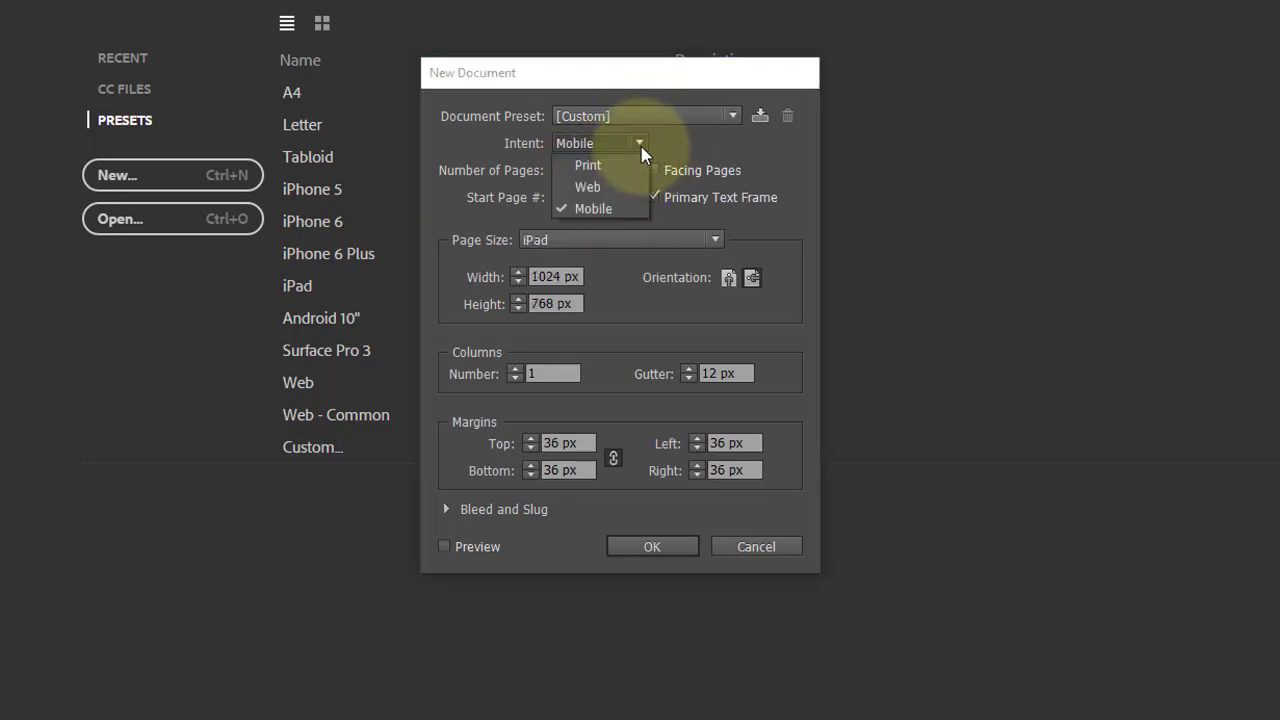
{"action": "left_click", "coordinate": [616, 166]}
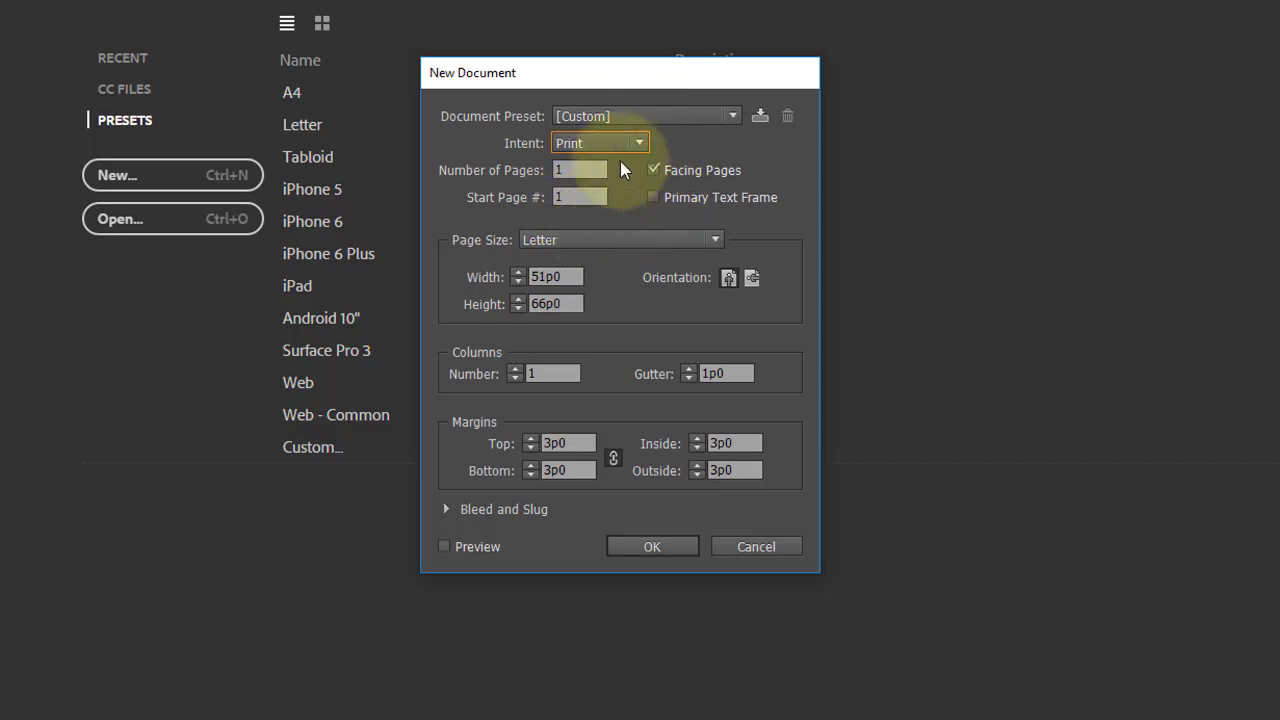
Set the page size to A4 and create the document.
{"action": "left_click", "coordinate": [602, 240]}
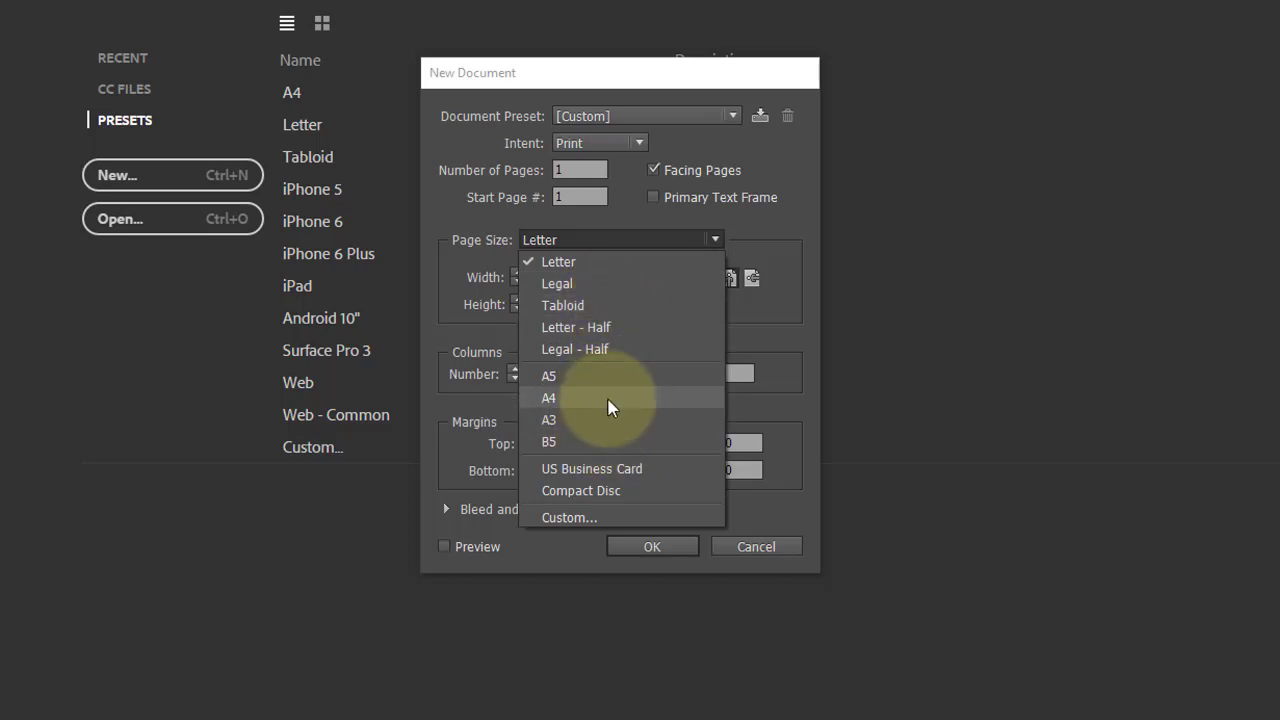
{"action": "left_click", "coordinate": [636, 399]}
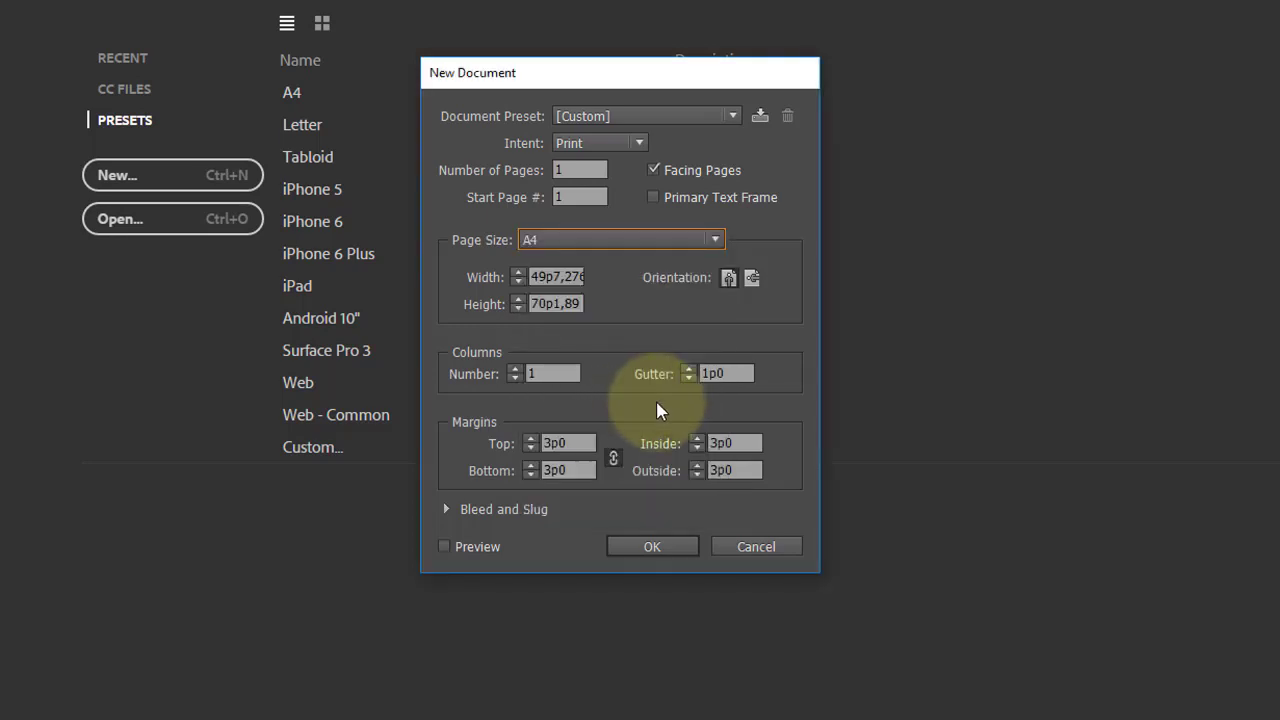
{"action": "double_click", "coordinate": [535, 280]}
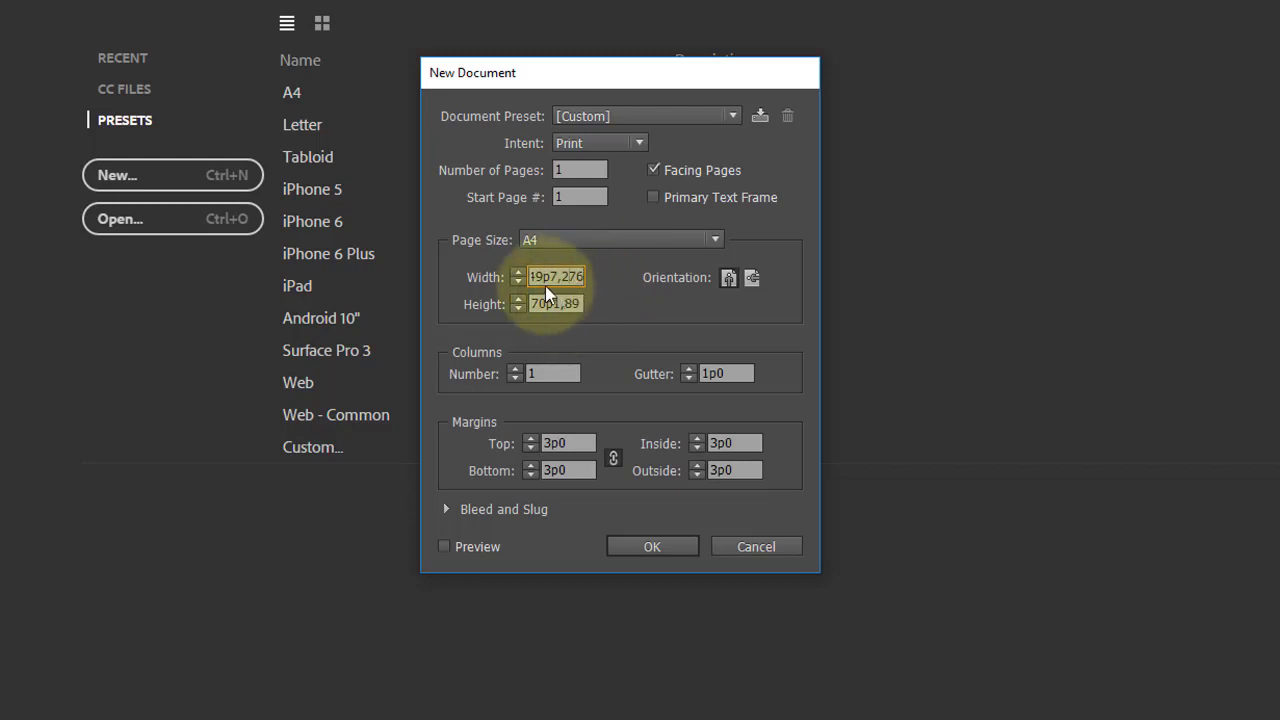
{"action": "left_click_drag", "start_coordinate": [543, 280], "coordinate": [613, 297]}
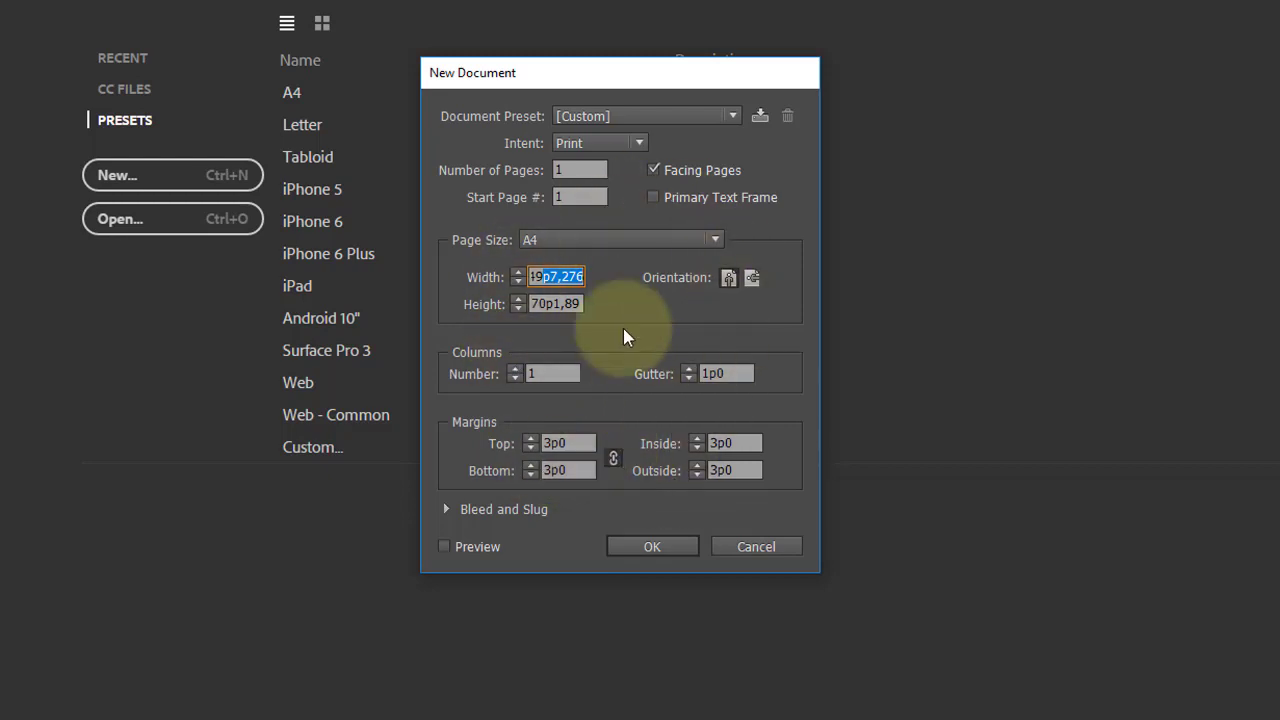
{"action": "left_click", "coordinate": [649, 545]}
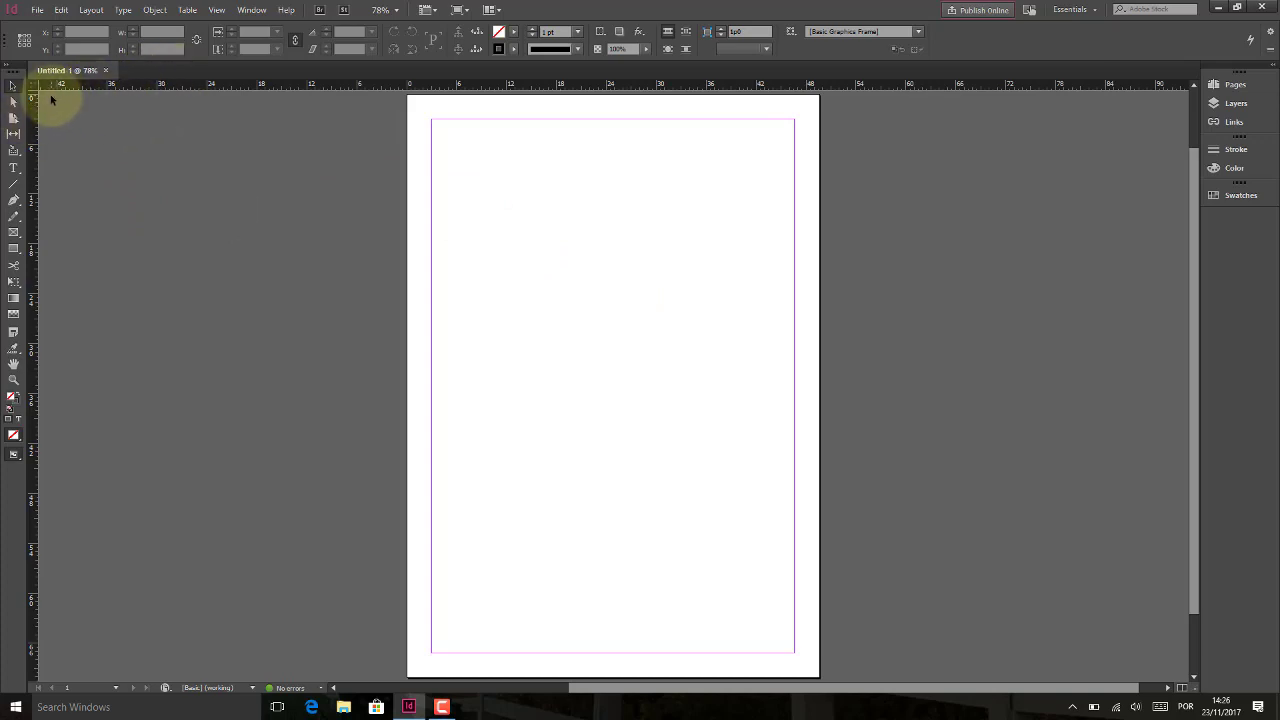
Set the horizontal ruler's units to centimeters.
{"action": "mouse_move", "coordinate": [29, 86]}
{"action": "left_mouse_down"}
{"action": "mouse_move", "coordinate": [434, 206]}
{"action": "mouse_move", "coordinate": [12, 88]}
{"action": "left_mouse_up"}
{"action": "right_click", "coordinate": [128, 85]}
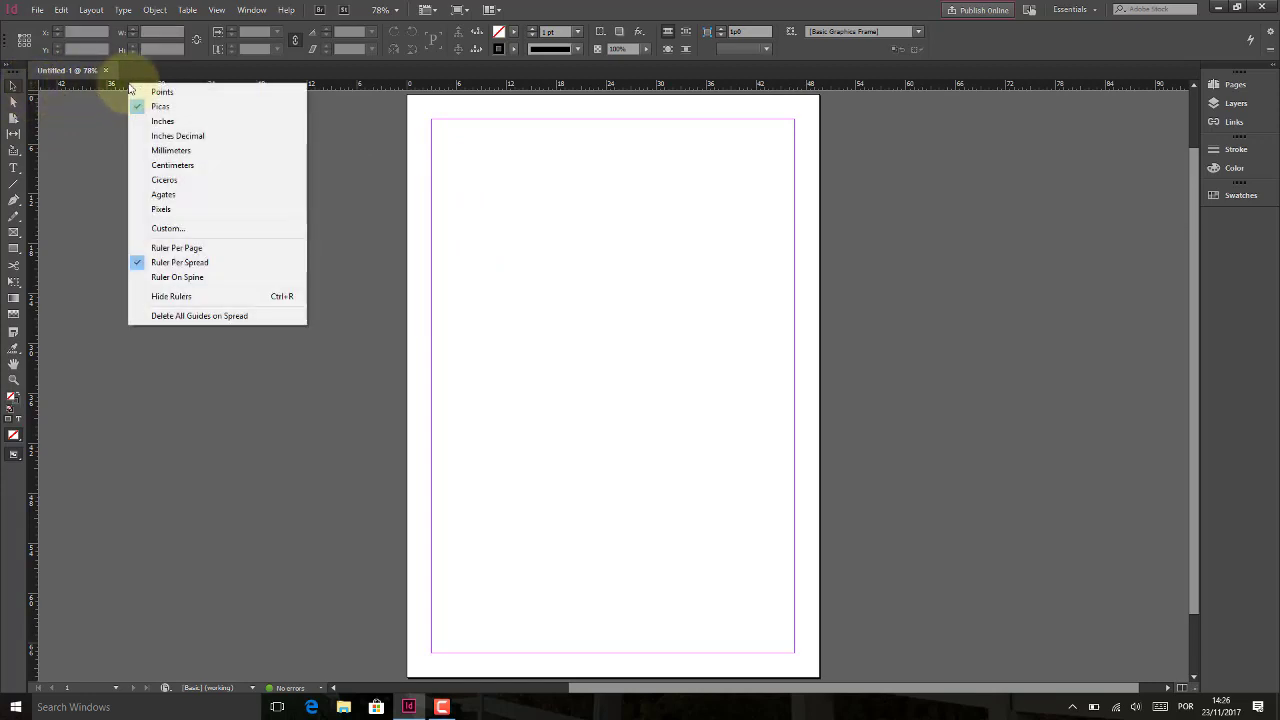
{"action": "right_click", "coordinate": [353, 88]}
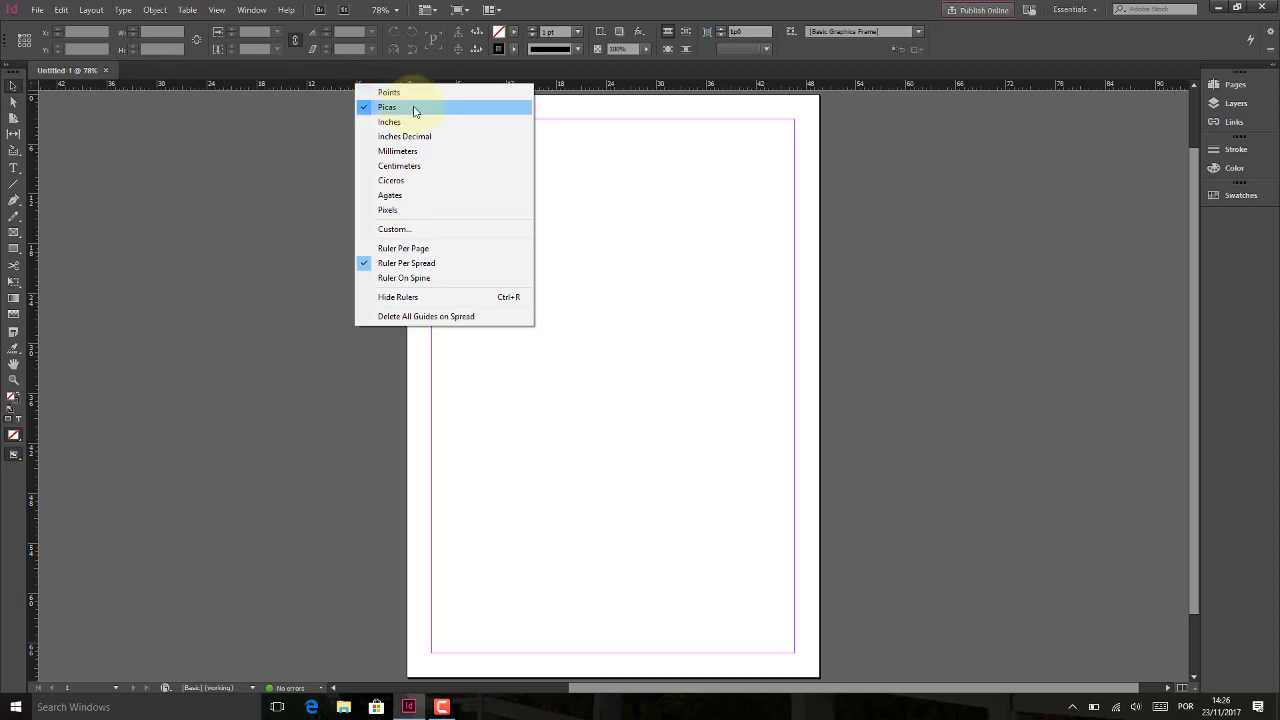
{"action": "left_click", "coordinate": [423, 172]}
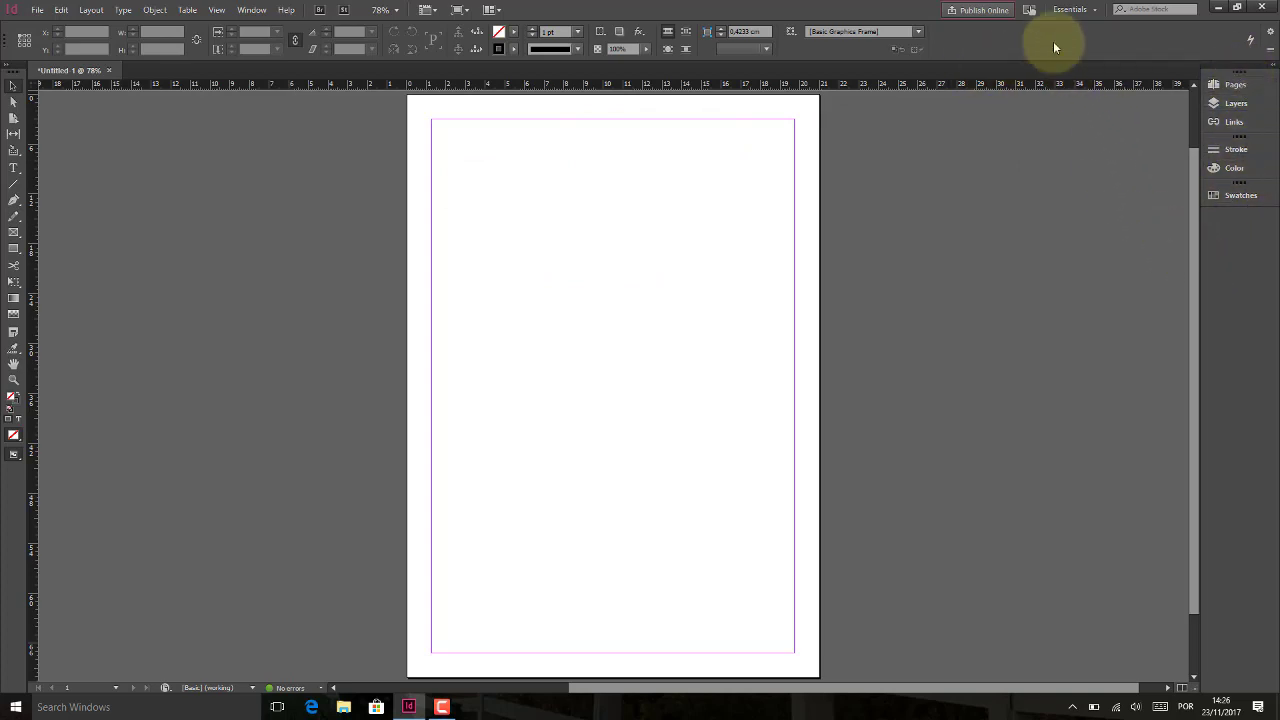
Examine the list of available workspaces.
{"action": "left_click", "coordinate": [1090, 10]}
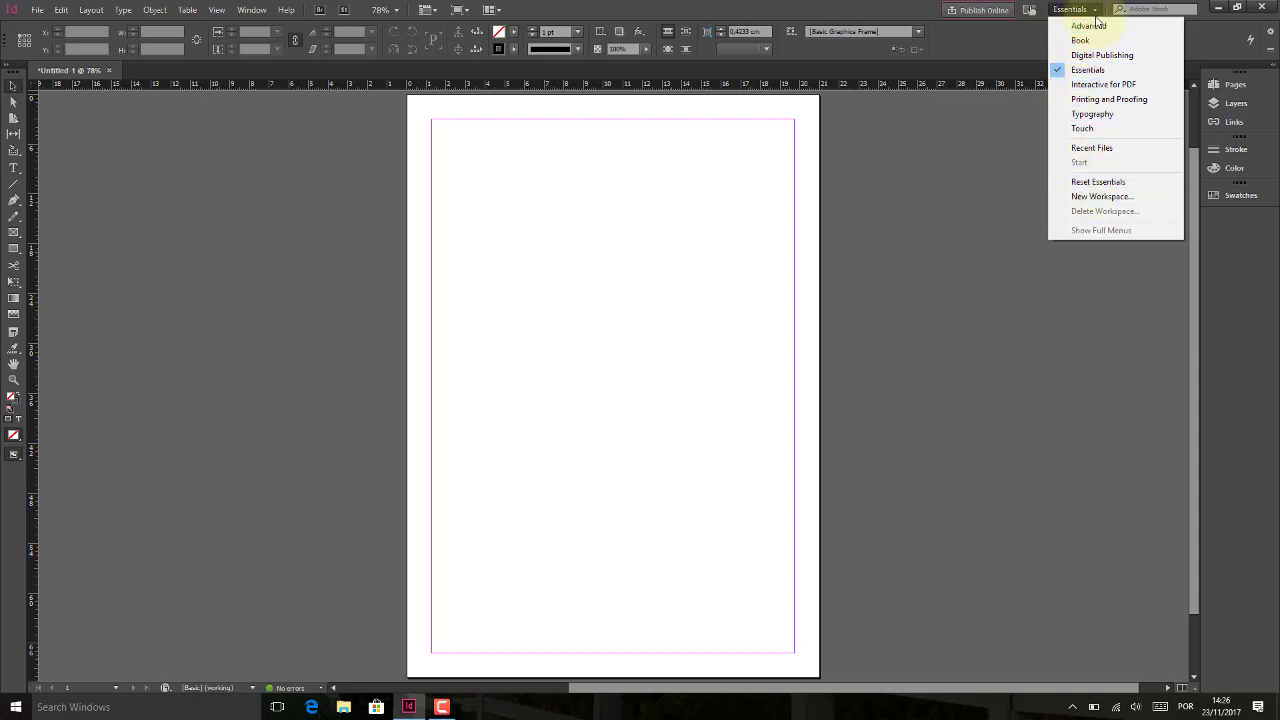
{"action": "left_click", "coordinate": [1096, 14]}
{"action": "left_click", "coordinate": [1096, 14]}
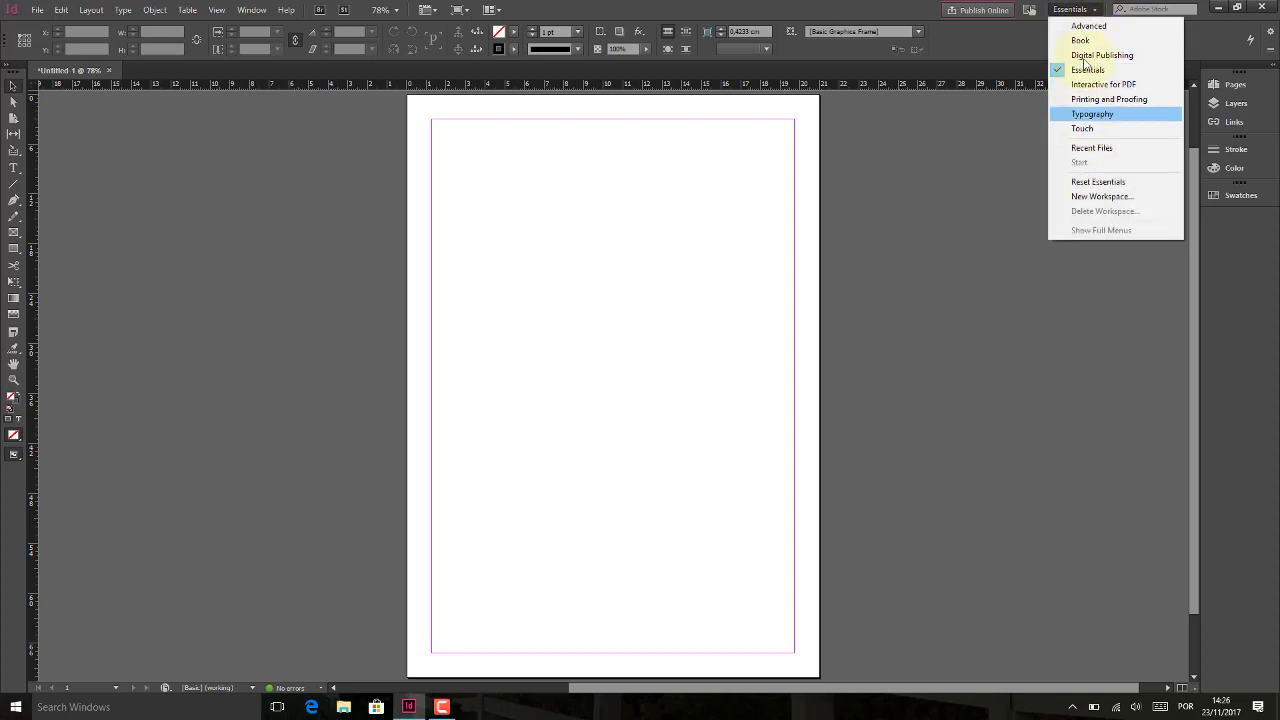
{"action": "left_click", "coordinate": [1077, 22]}
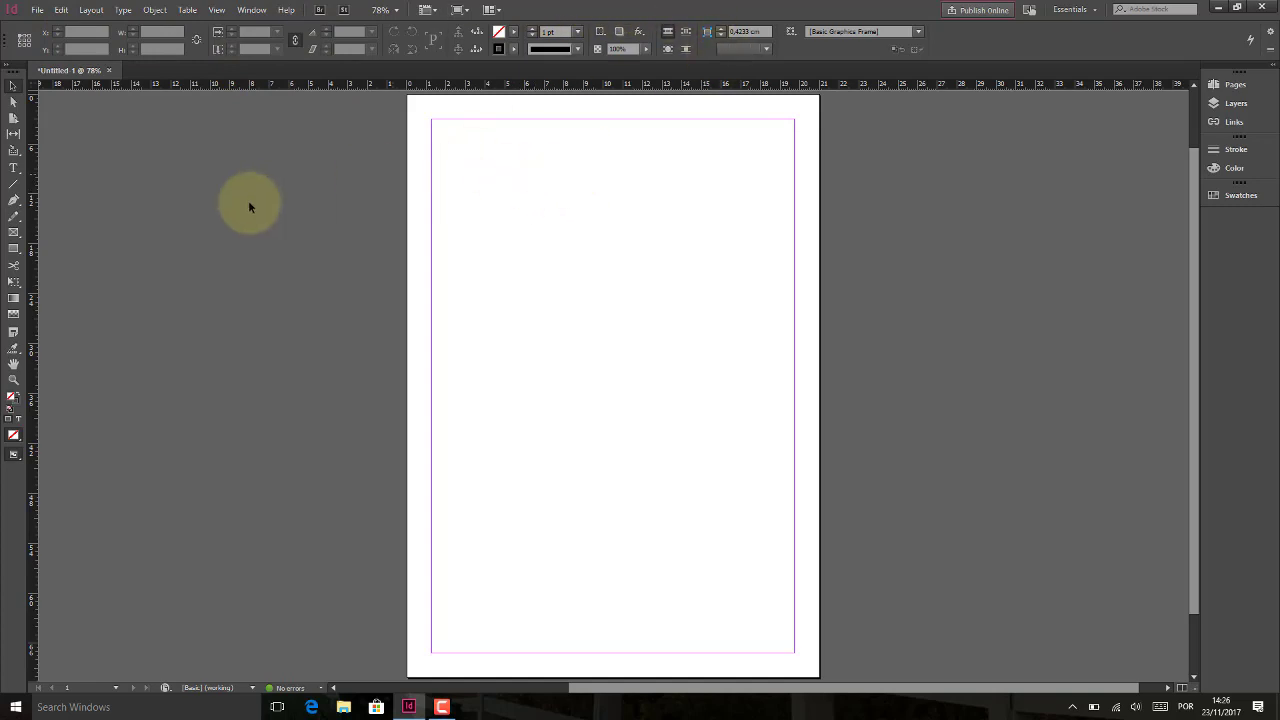
Compare the options offered by the Type and Selection tools, and view the document's layers and pages.
{"action": "left_click", "coordinate": [14, 169]}
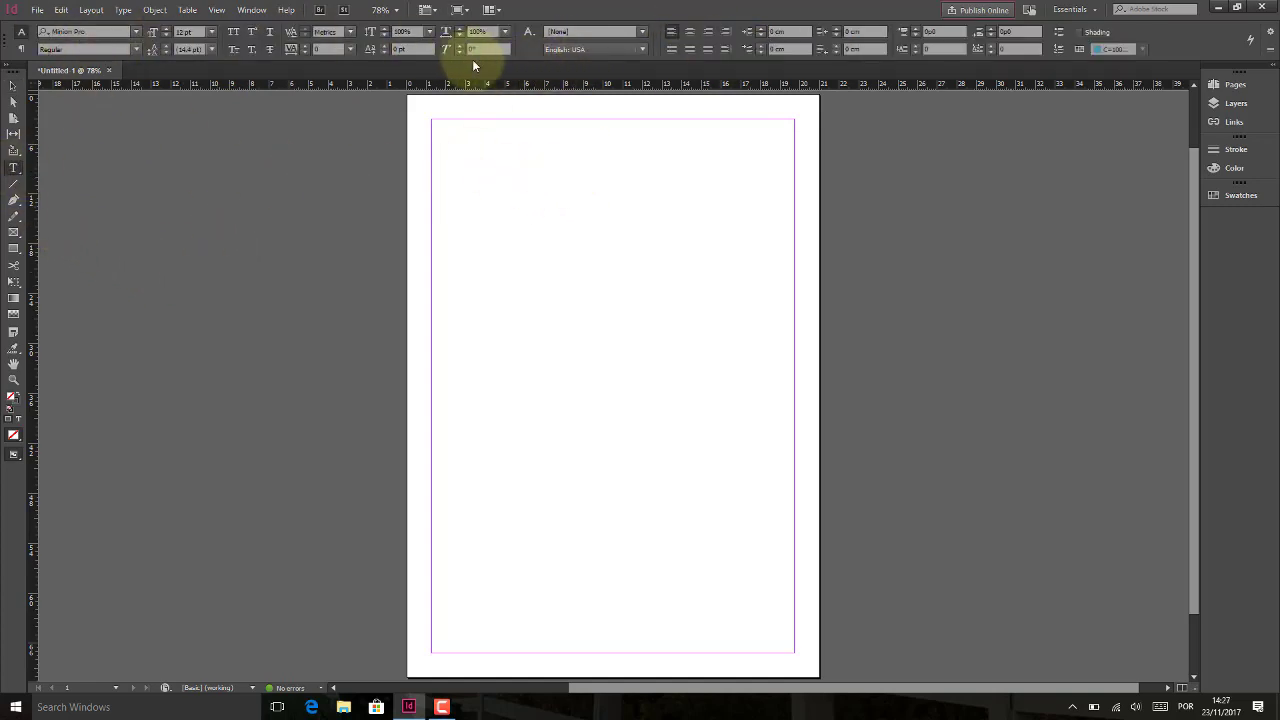
{"action": "left_click", "coordinate": [13, 86]}
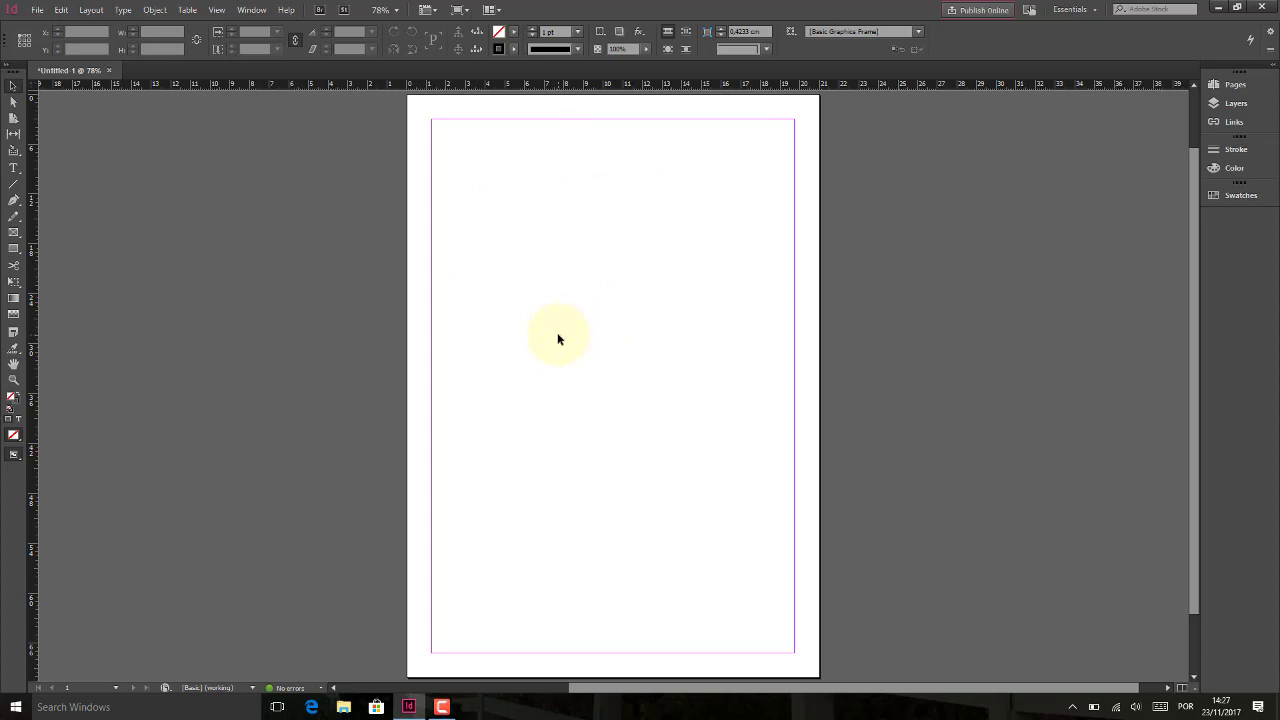
{"action": "key", "text": "F7"}
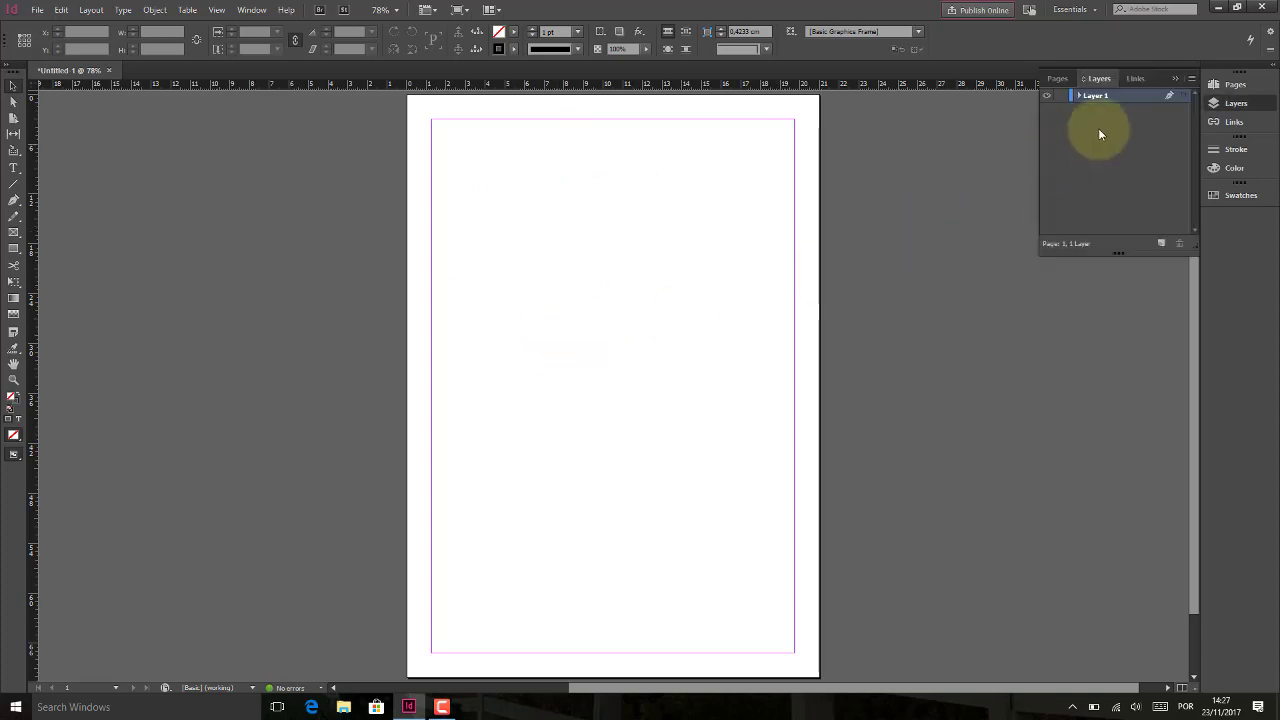
{"action": "left_click", "coordinate": [1060, 80]}
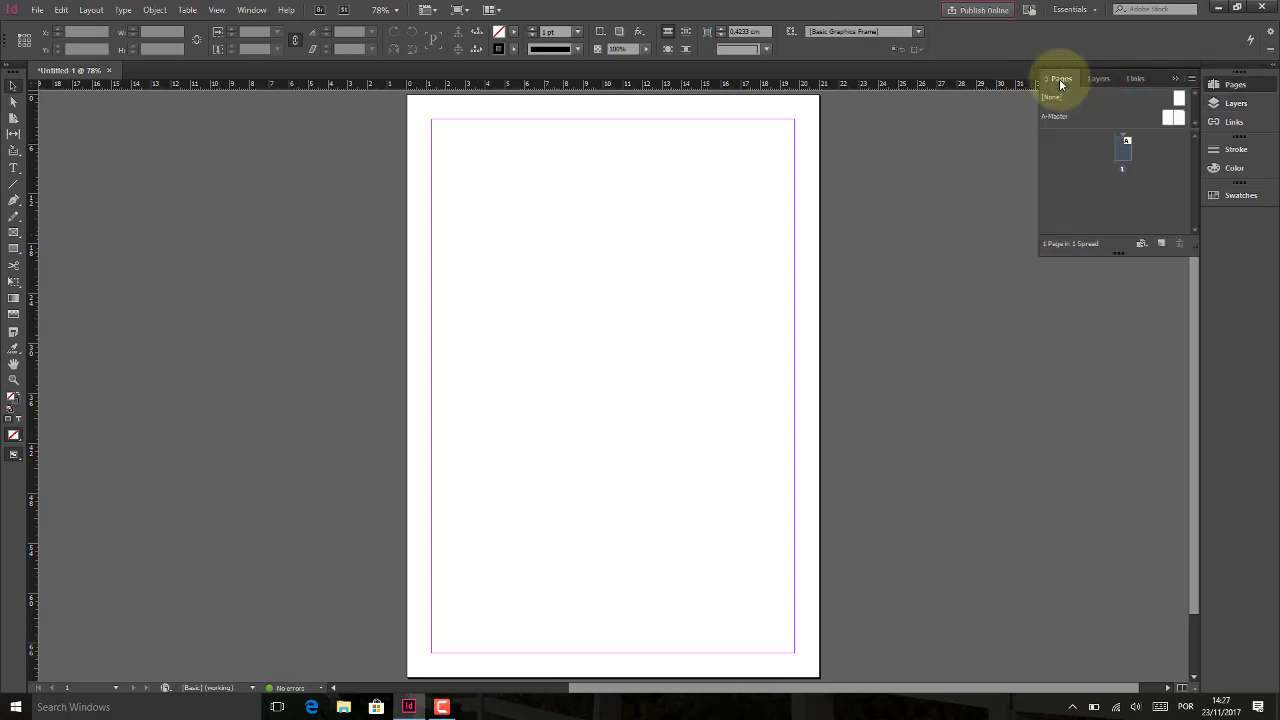